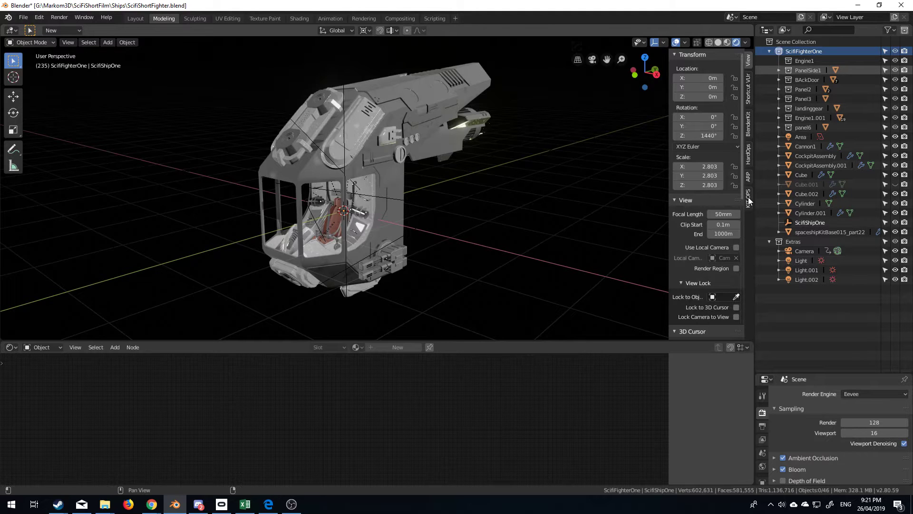
scroll(438, 213, "up", 5)
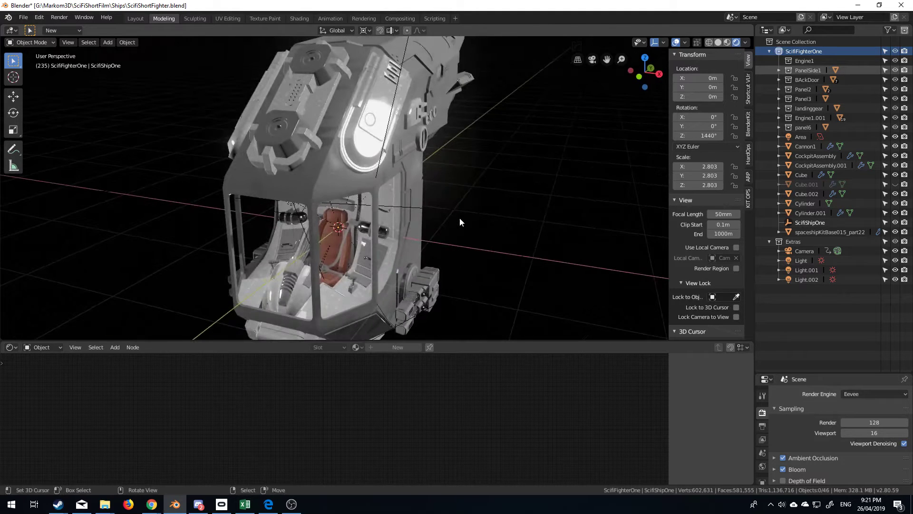
mouse_move(460, 218)
middle_mouse_down()
mouse_move(434, 215)
mouse_move(451, 208)
middle_mouse_up()
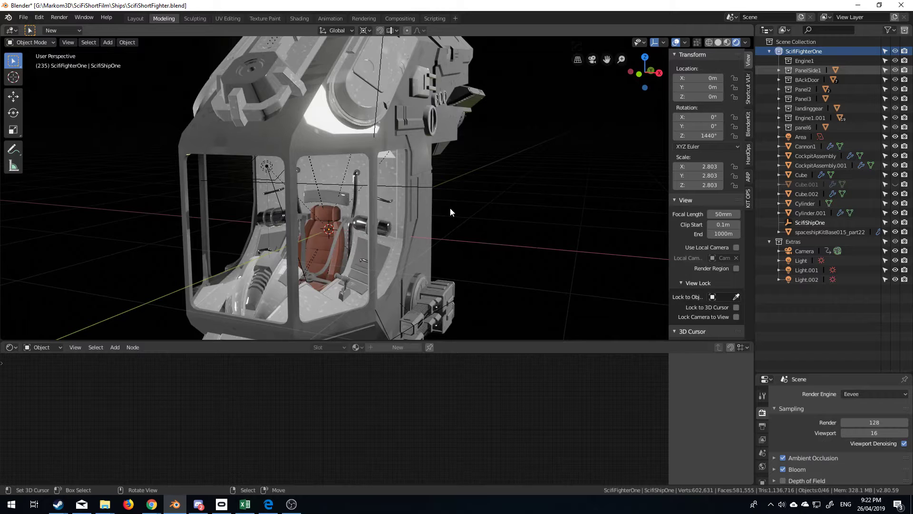
middle_click_drag(450, 207, 422, 226)
scroll(421, 226, "down", 2)
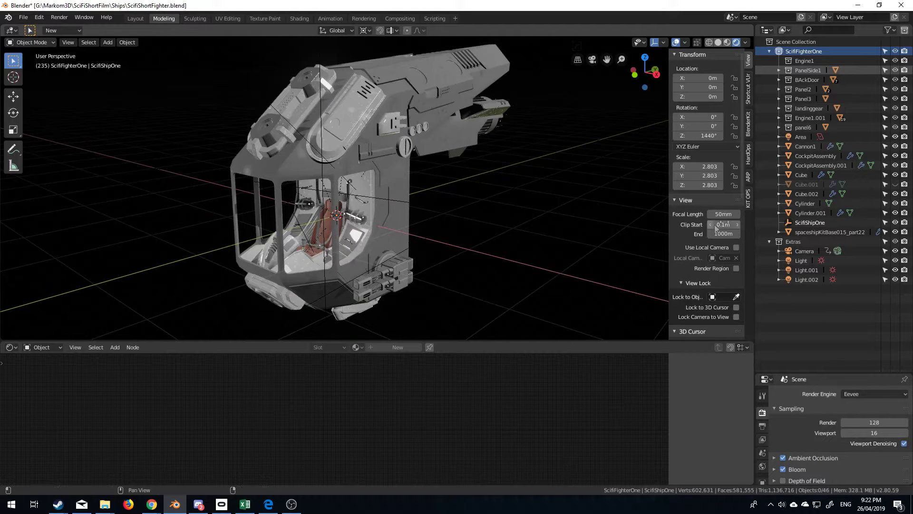
- Open the KIT OPS tools and search the KPACKS for "cw"
left_click(750, 202)
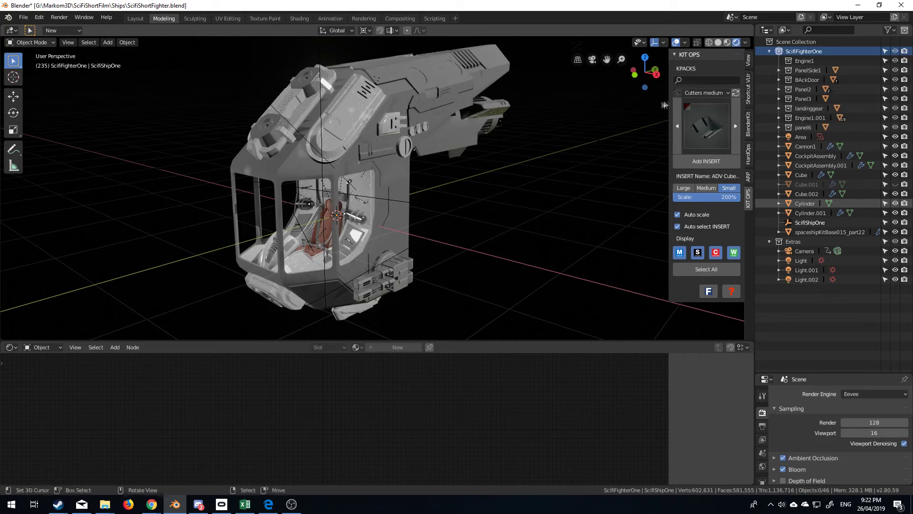
left_click(697, 80)
type("cw")
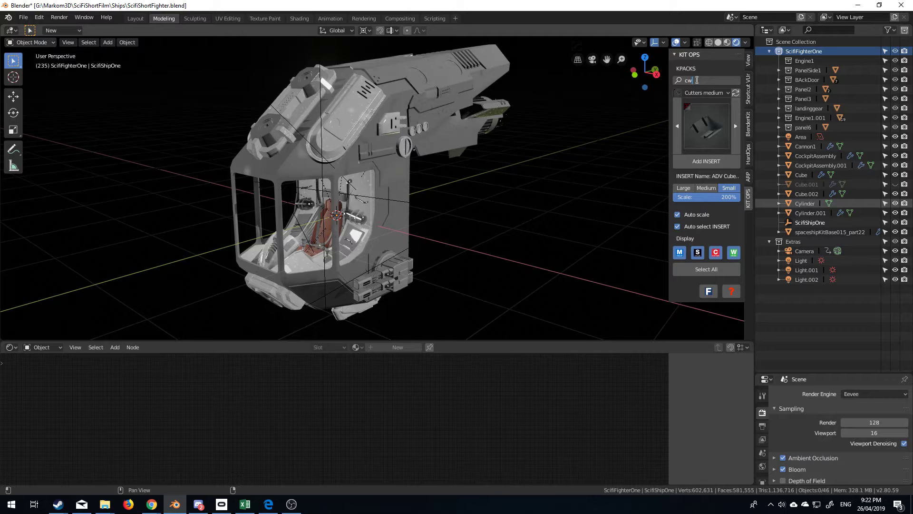
key("Return")
key("alt+Tab")
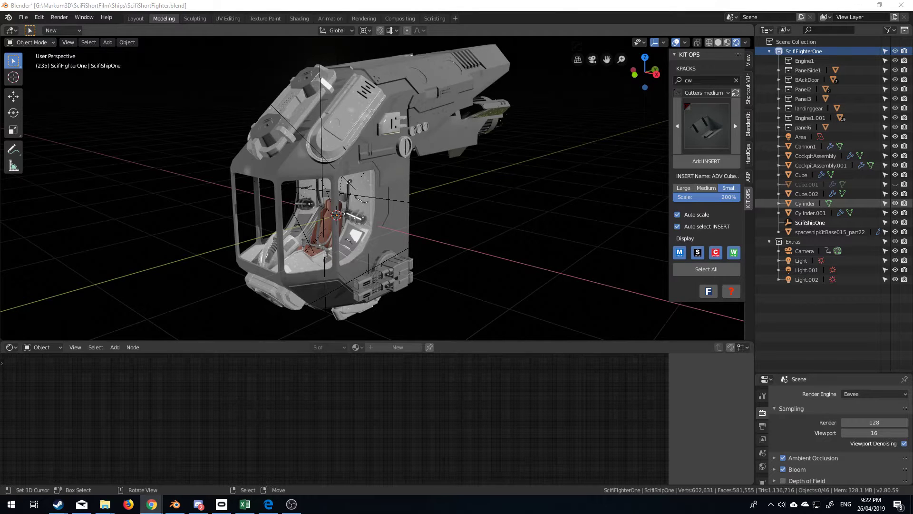
left_click(545, 4)
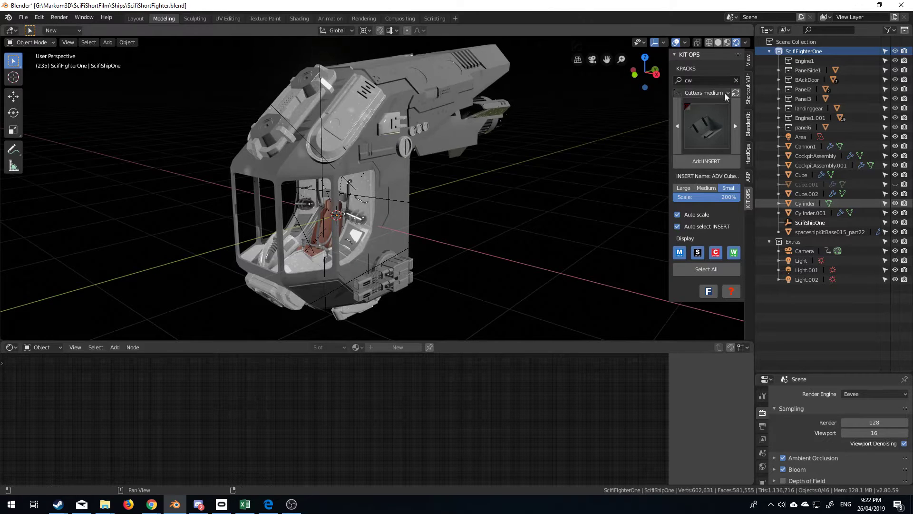
- Choose the CW Metal pack and look through its material thumbnails
left_click(720, 79)
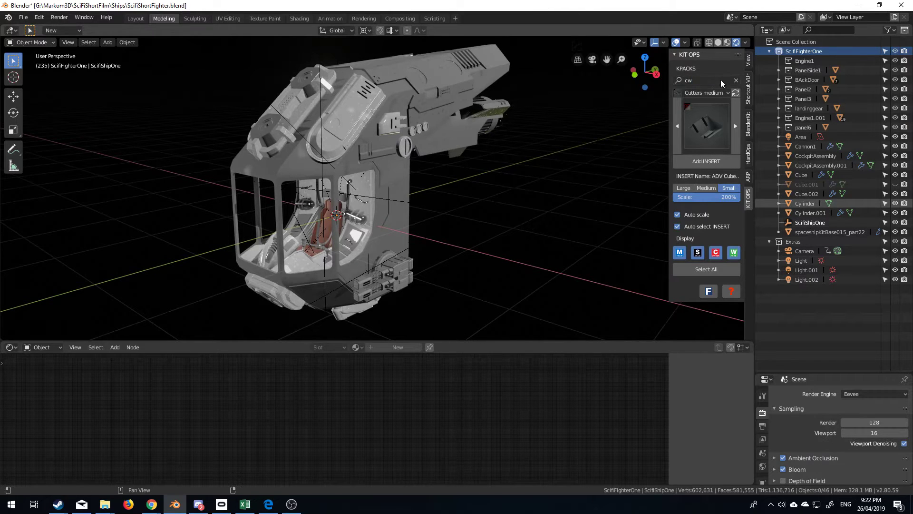
key("Return")
left_click(715, 93)
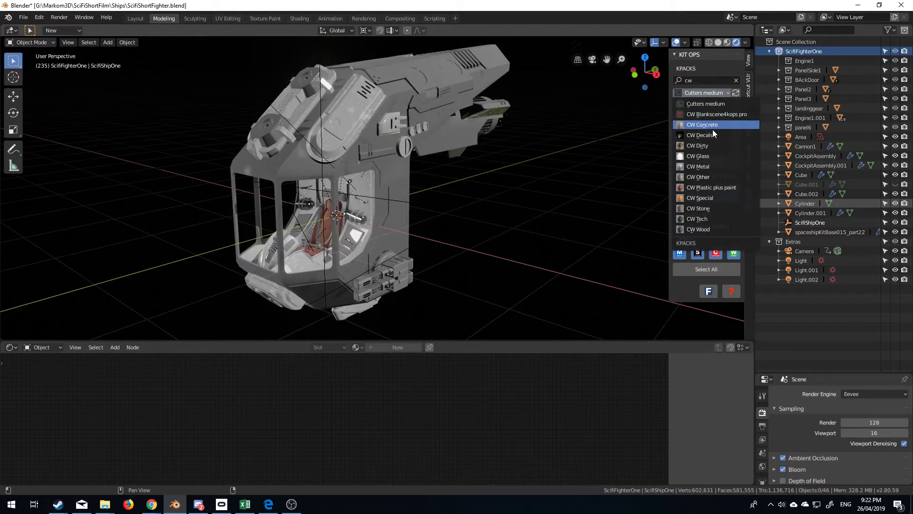
left_click(715, 165)
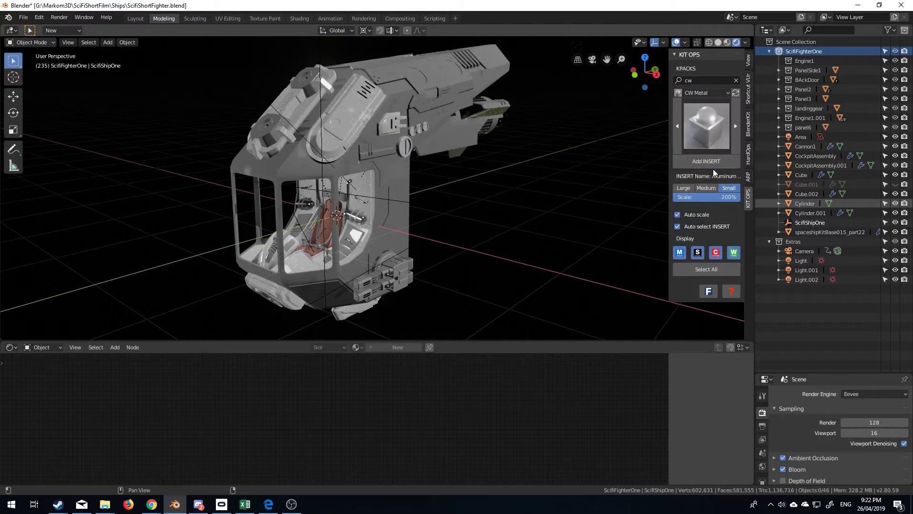
left_click(709, 139)
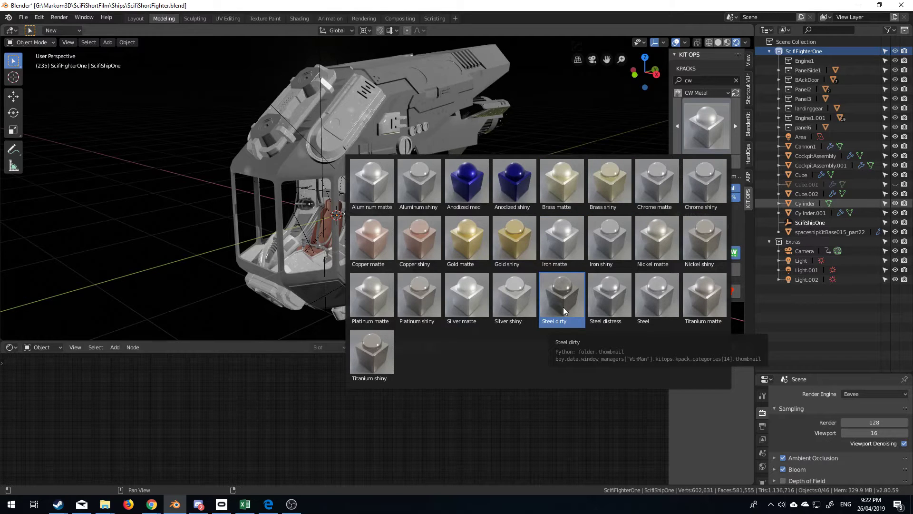
left_click(370, 147)
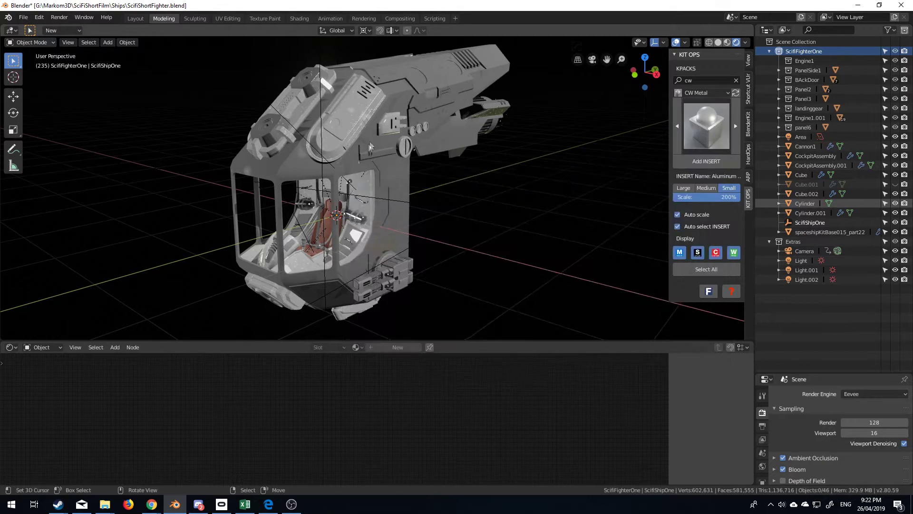
- Select the ship's main hull and apply the Steel dirty material from the CW Metal pack
left_click(284, 161)
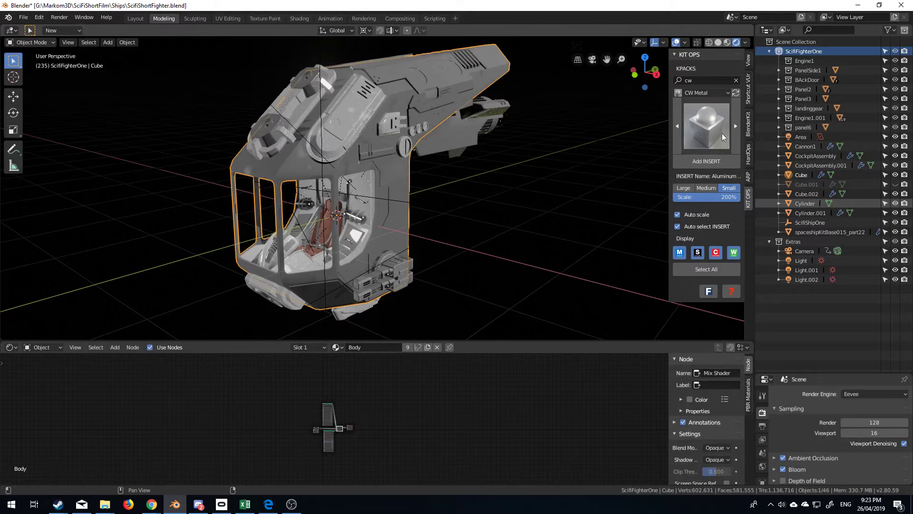
left_click(709, 135)
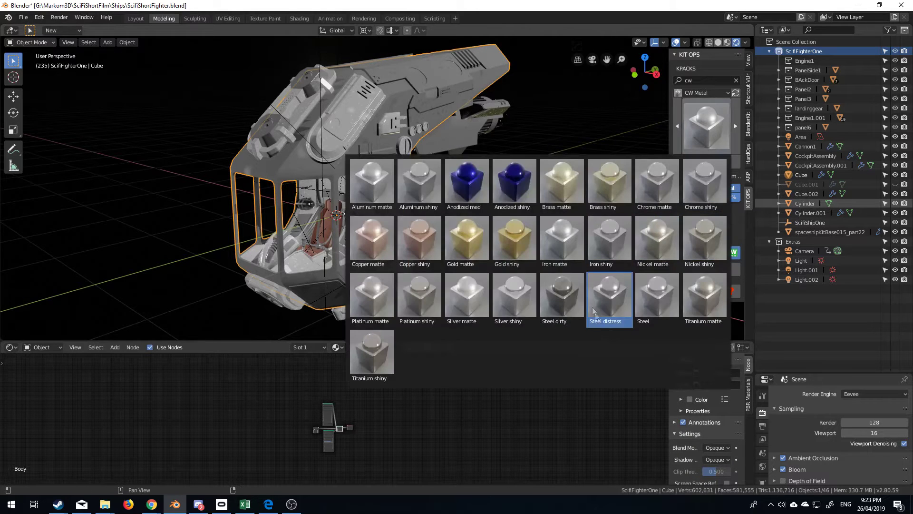
left_click(568, 300)
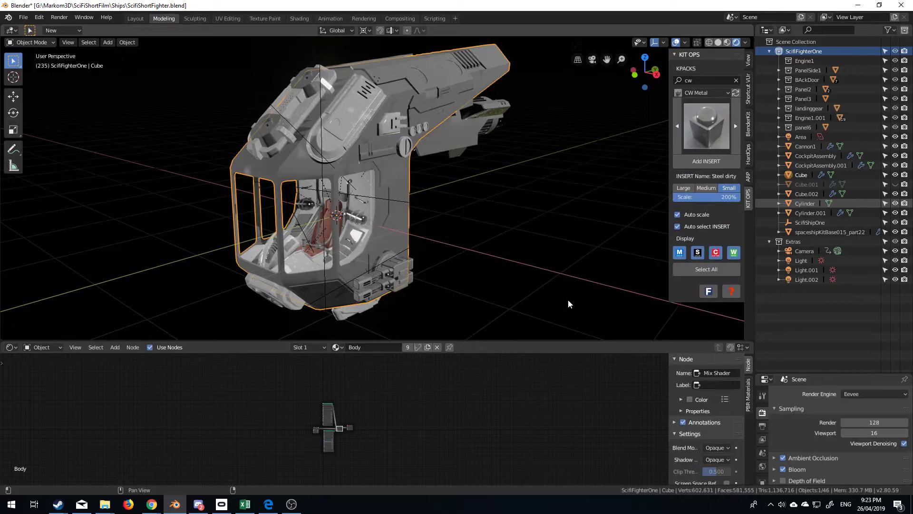
scroll(567, 298, "up", 3)
scroll(446, 207, "up", 4)
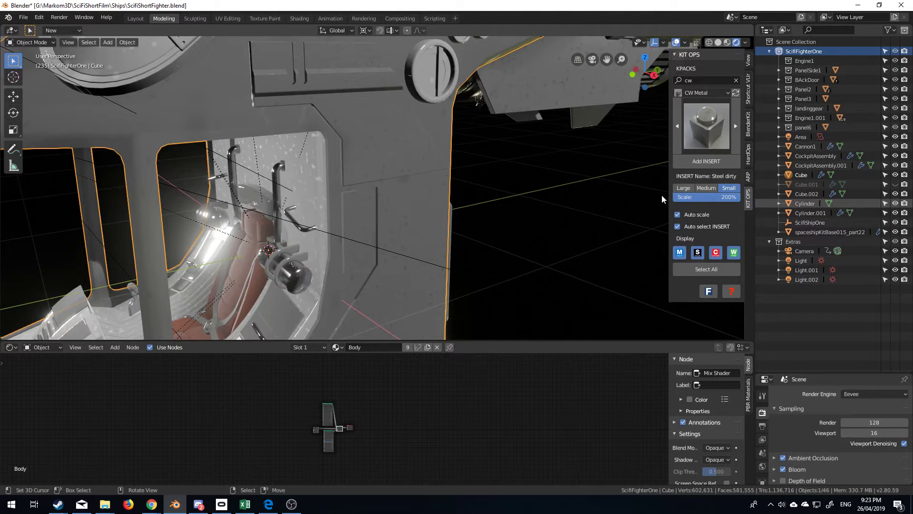
left_click(698, 161)
- Examine the Steel dirty material on the hull and its texture scale, roughness and color nodes
scroll(462, 203, "down", 5)
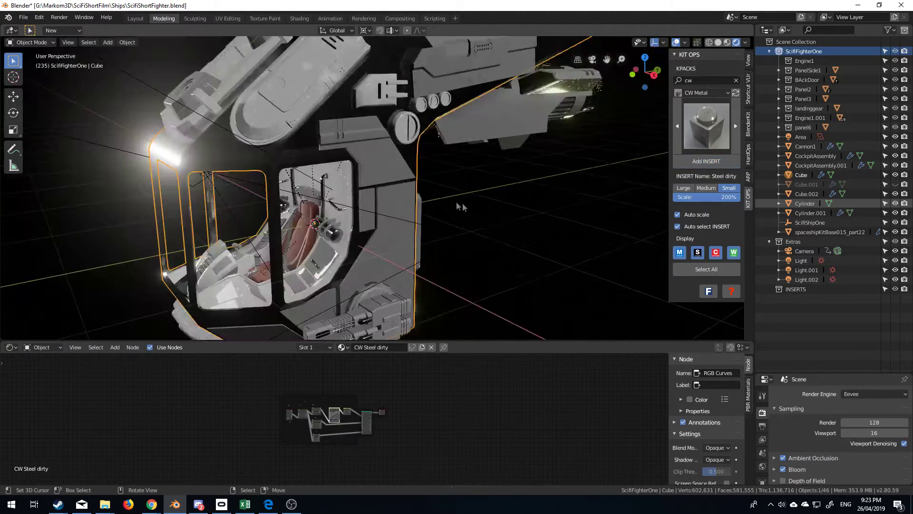
middle_click_drag(446, 196, 480, 185)
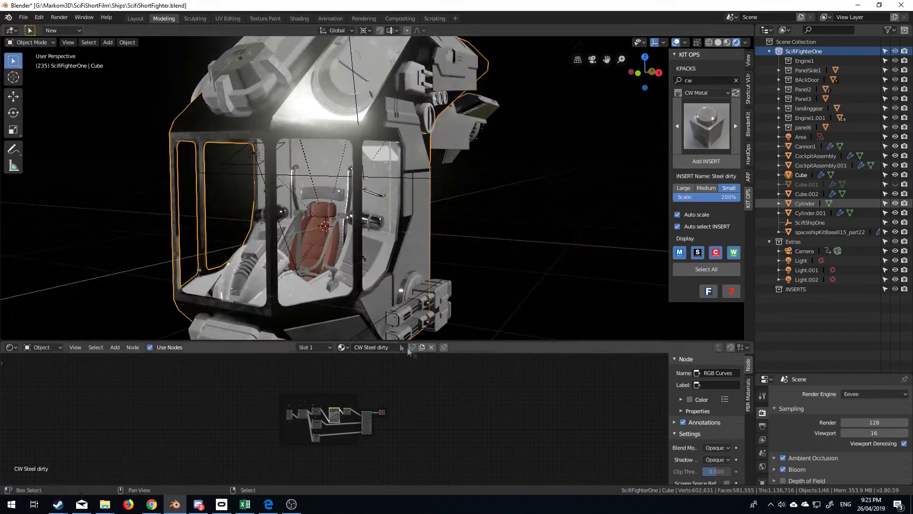
scroll(401, 424, "up", 8)
middle_click_drag(401, 423, 575, 469)
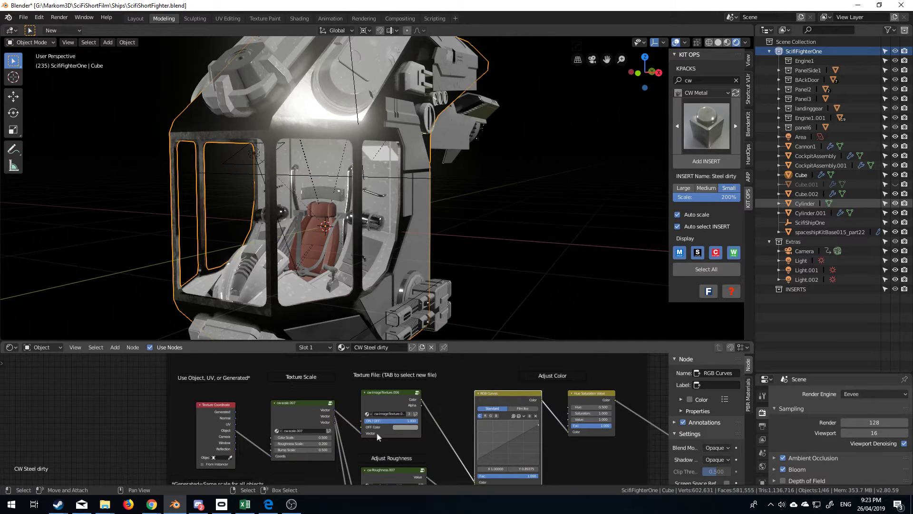
middle_click_drag(412, 477, 367, 417)
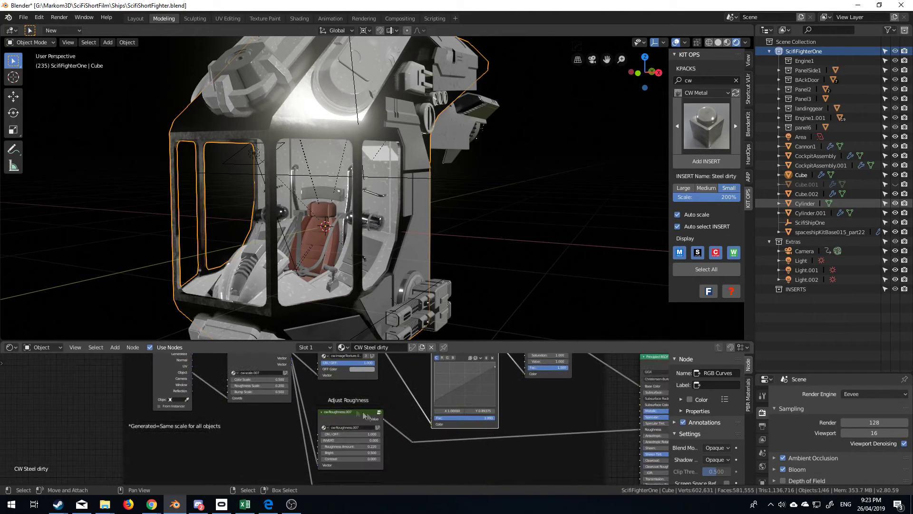
middle_click_drag(402, 445, 310, 451)
middle_click_drag(419, 291, 342, 305)
middle_click_drag(400, 282, 481, 229)
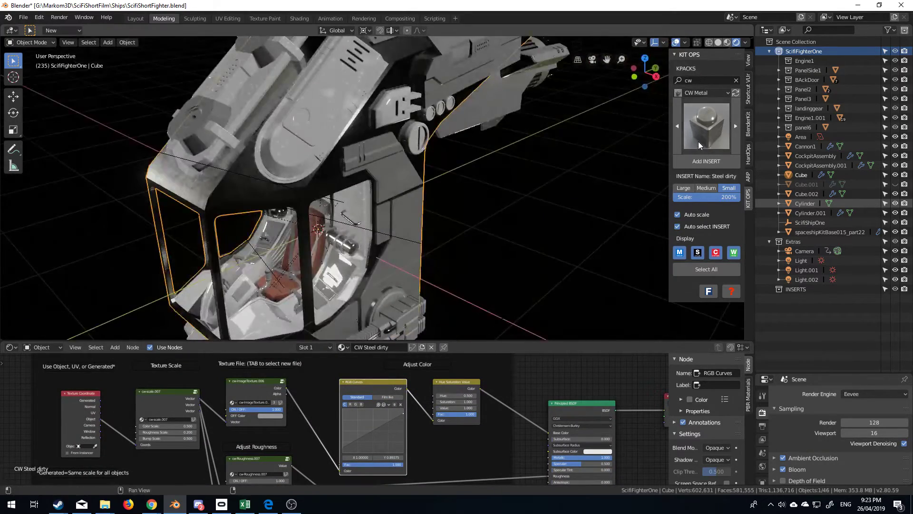
- Replace the hull's material with Plastic matte from the CW Plastic plus paint pack
left_click(714, 92)
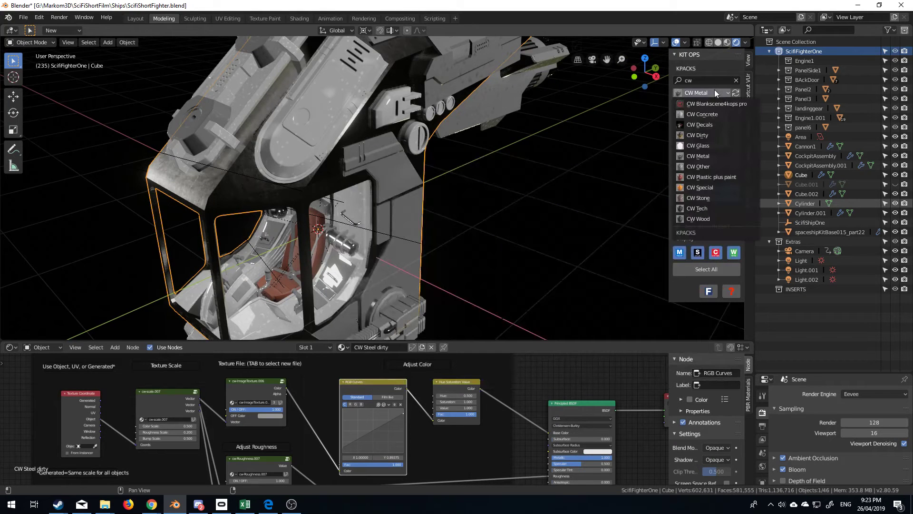
left_click(716, 177)
left_click(714, 138)
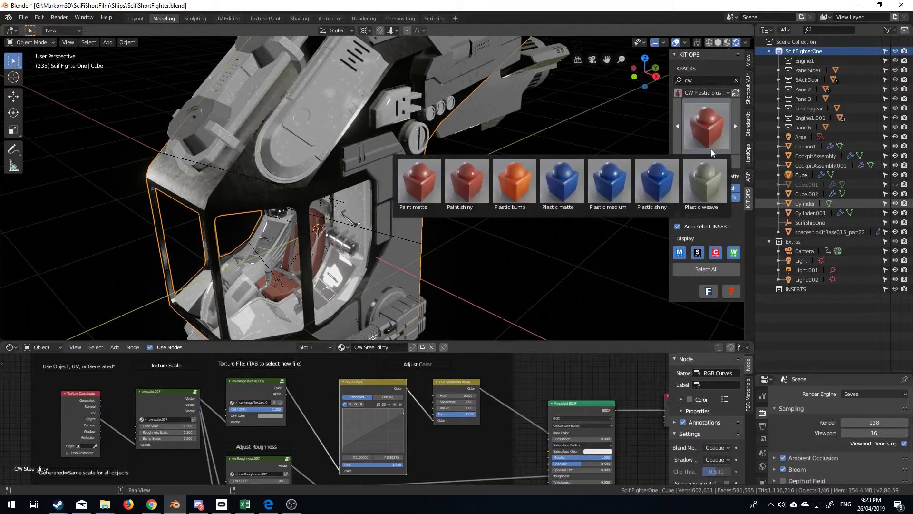
left_click(570, 199)
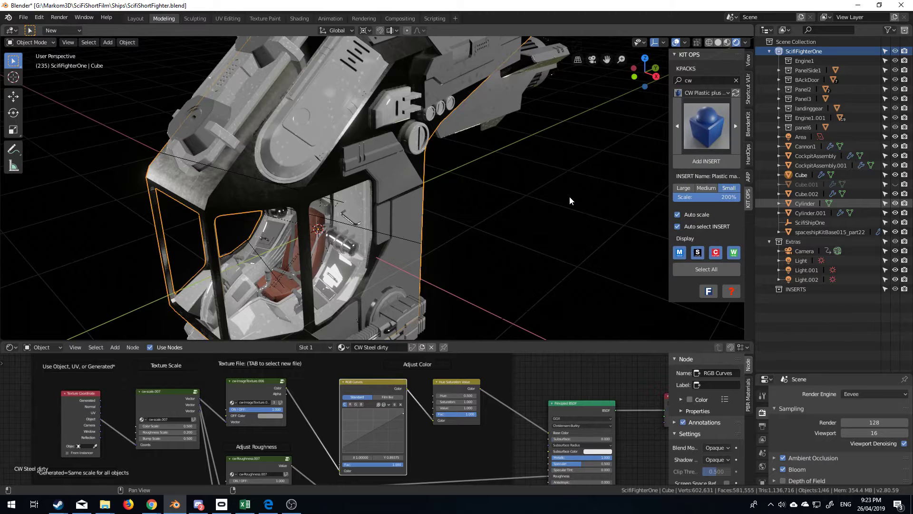
left_click(713, 163)
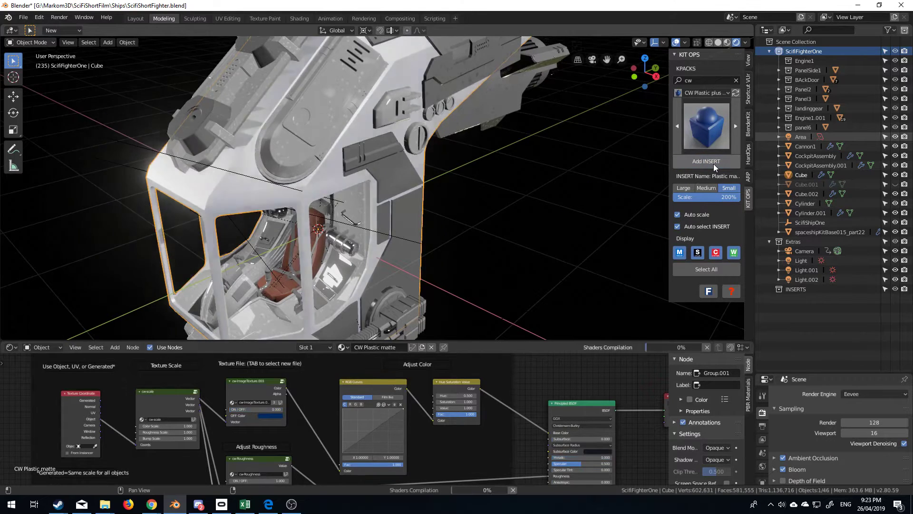
- Set the OFF Color of the hull's Plastic matte image texture node to a very dark gray
middle_click_drag(402, 220, 418, 204)
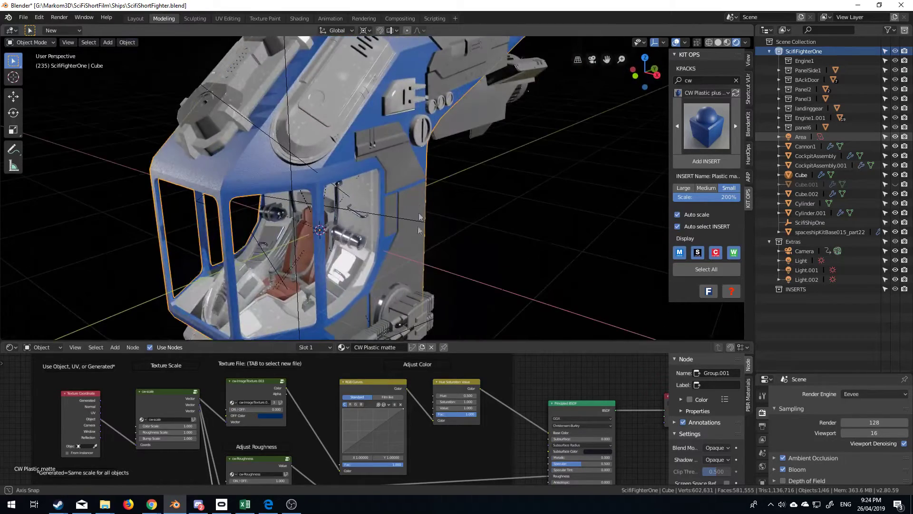
left_click(270, 415)
left_click_drag(305, 364, 305, 375)
left_click(281, 357)
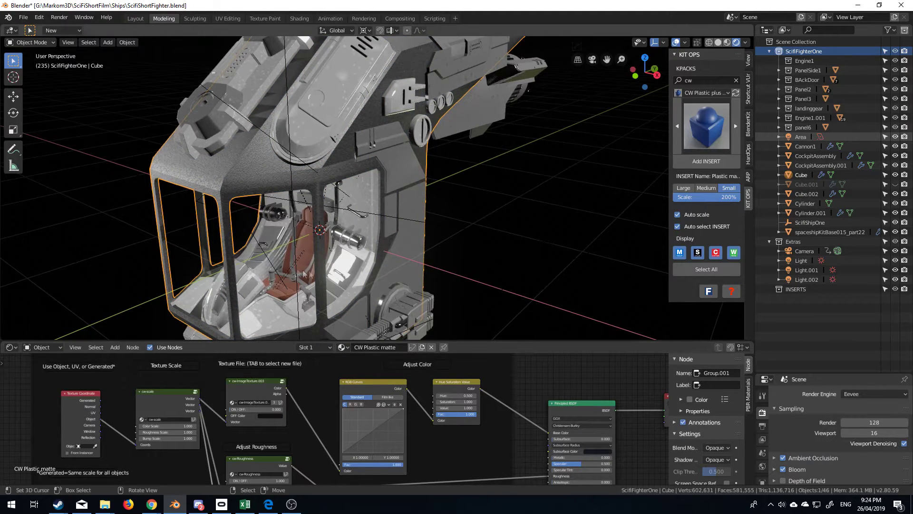
- Set both the Color Scale and the Roughness Scale of the Plastic matte material's cw-scale node to 3
scroll(320, 255, "up", 5)
scroll(318, 427, "down", 1)
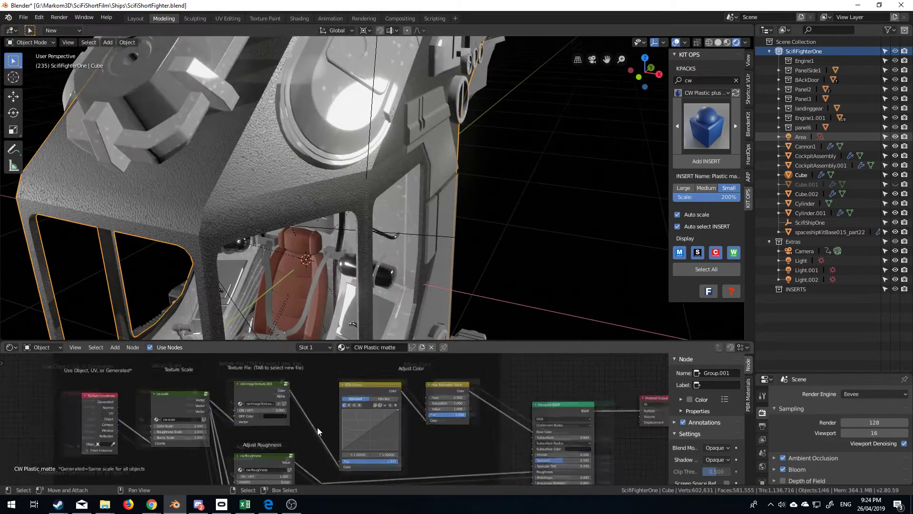
scroll(318, 428, "up", 1)
middle_click_drag(248, 433, 393, 433)
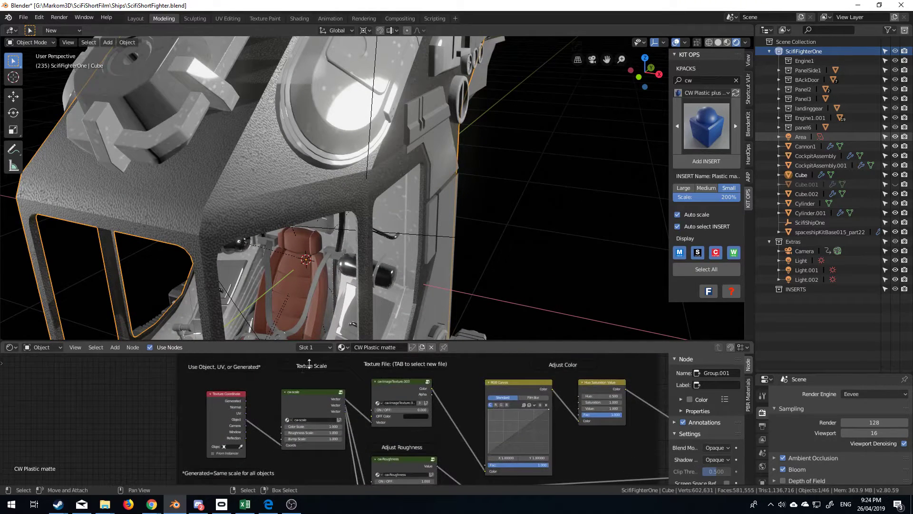
scroll(325, 450, "up", 3)
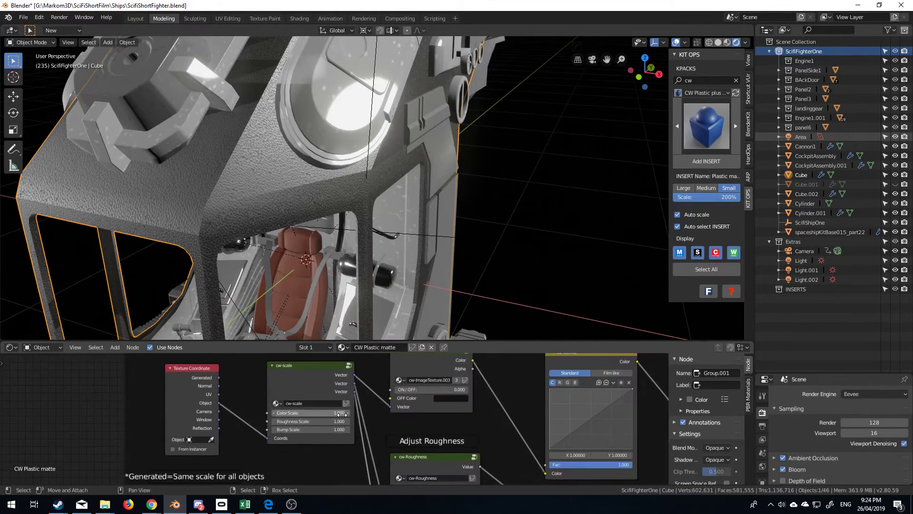
left_click(338, 413)
type("3")
key("Return")
left_click(328, 421)
type("3")
key("Return")
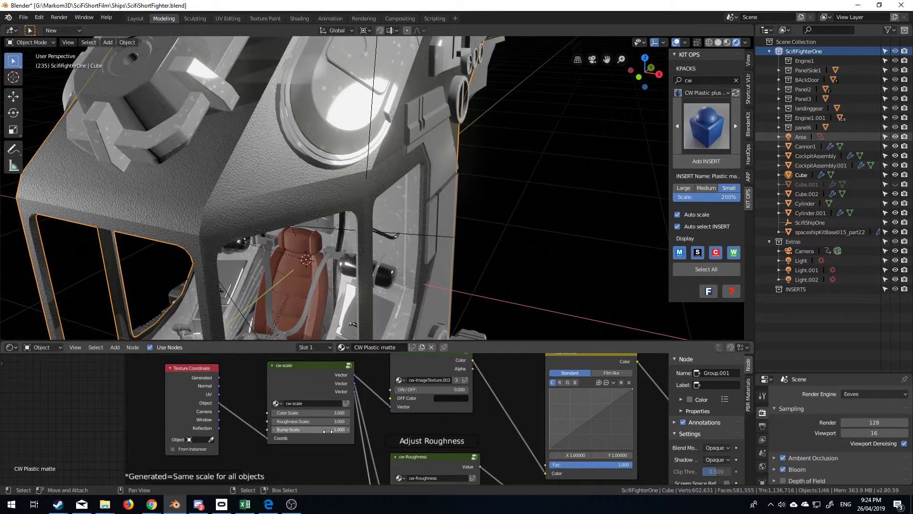
- Try a Bump Scale of 0.5 on the cw-scale node, and replace it with a value giving a finer bump texture
left_click(328, 430)
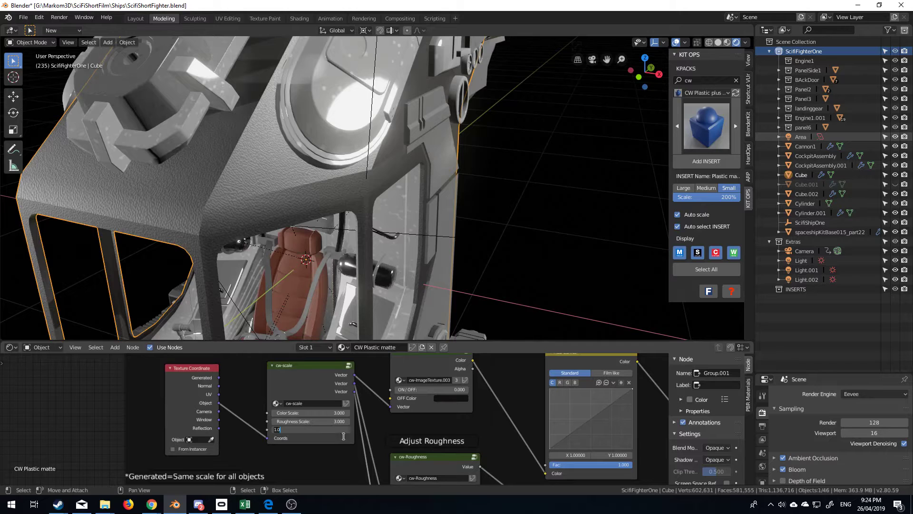
key("BackSpace")
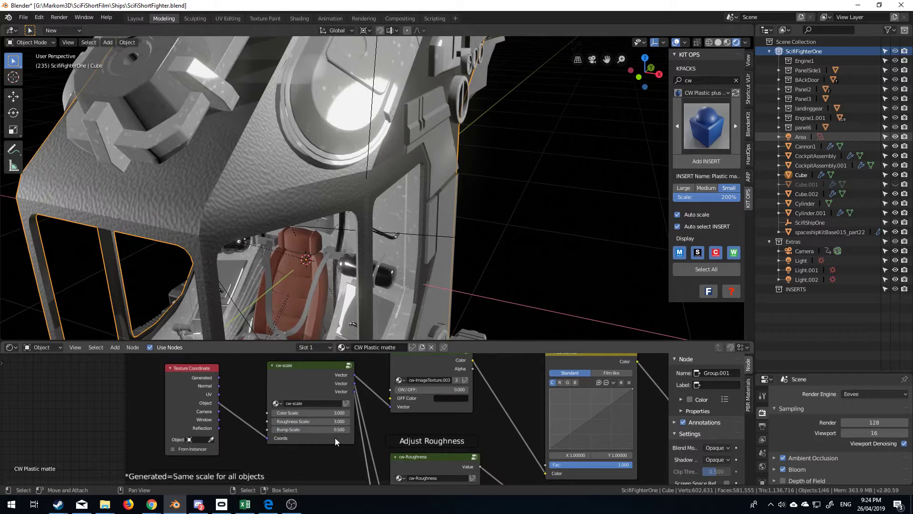
type("0.5")
key("Return")
left_click(319, 431)
key("Return")
- Set the Roughness Amount of the hull material's cw-Roughness node to 0.8
middle_click_drag(318, 430, 278, 360)
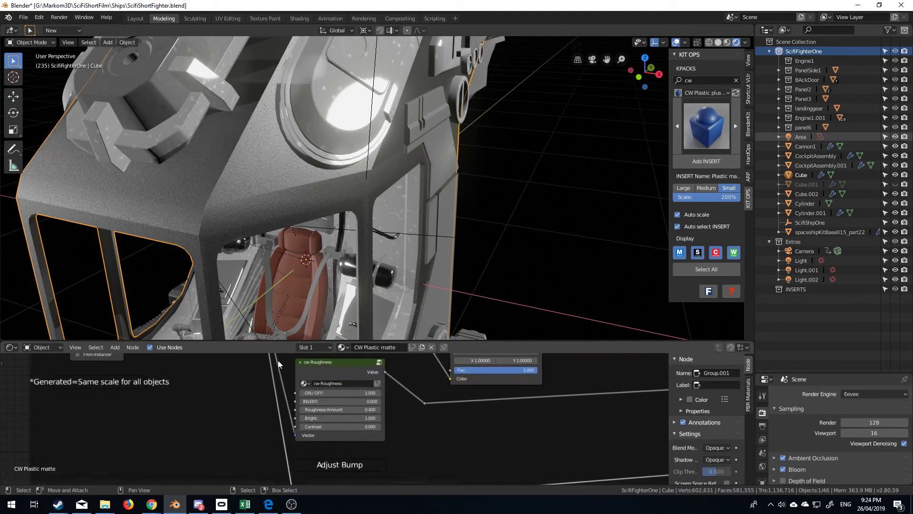
left_click(321, 410)
type(".8")
key("Return")
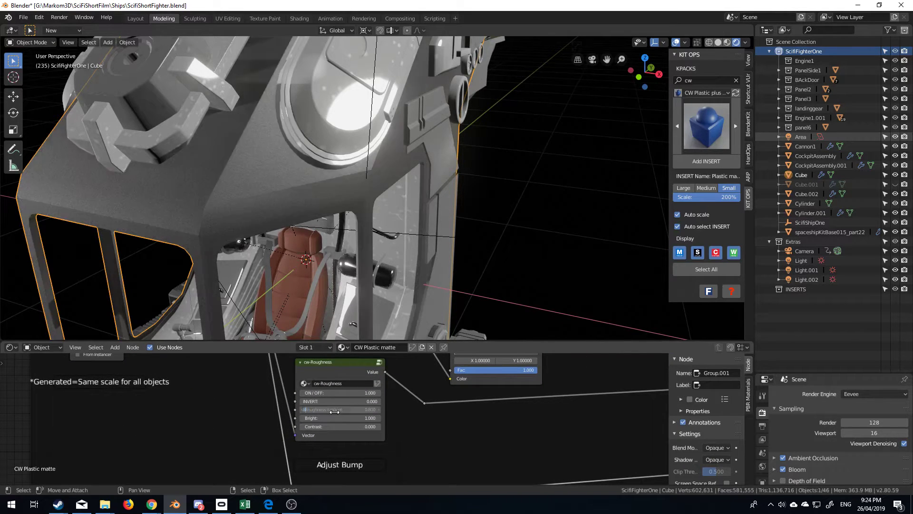
- Set the Roughness Amount of the hull material's cw-Roughness node to 0.5
middle_click_drag(305, 242, 320, 339)
left_click(352, 409)
key("BackSpace")
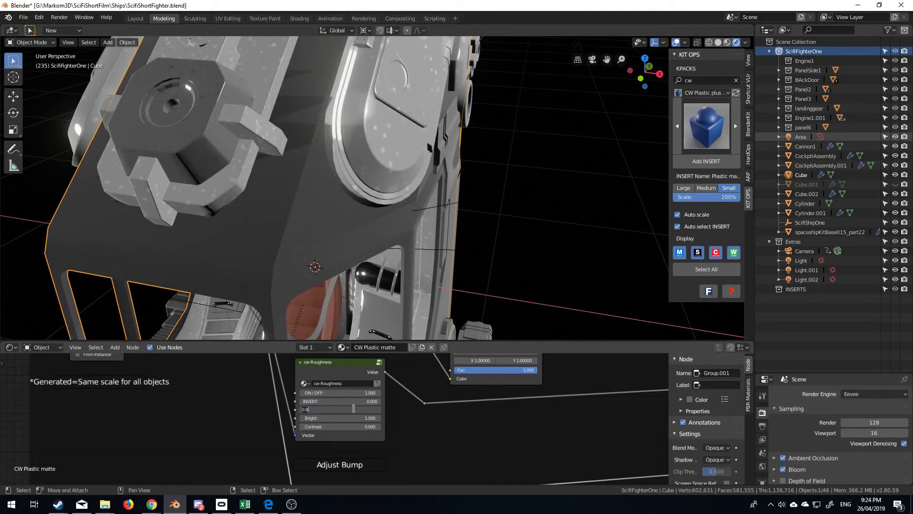
type(".5")
key("Return")
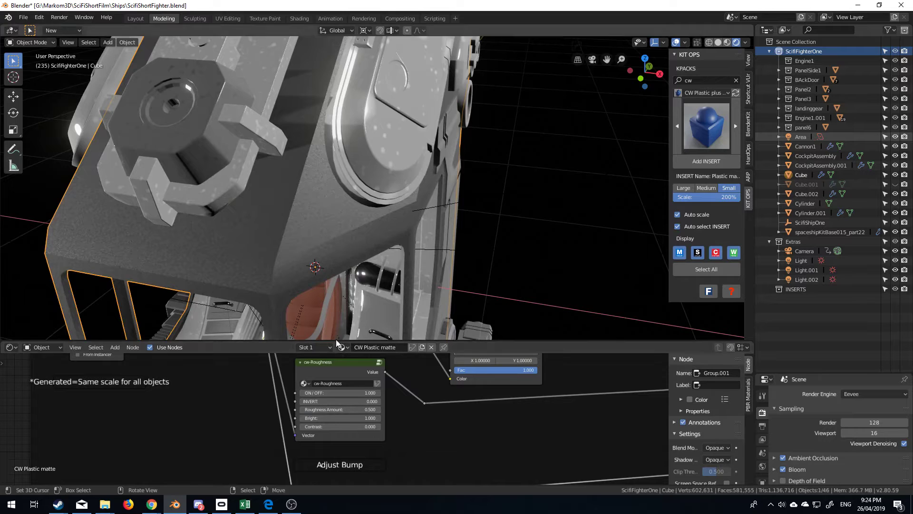
mouse_move(324, 323)
middle_mouse_down()
mouse_move(298, 310)
mouse_move(328, 321)
middle_mouse_up()
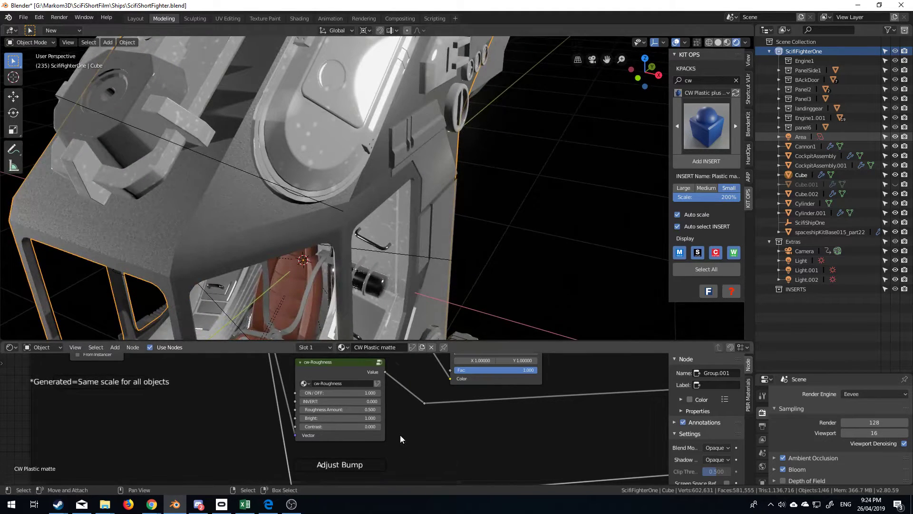
- Set the Strength of the Plastic matte material's cw-Bump node to 0.01 and check the finish up close
middle_click_drag(401, 435, 453, 349)
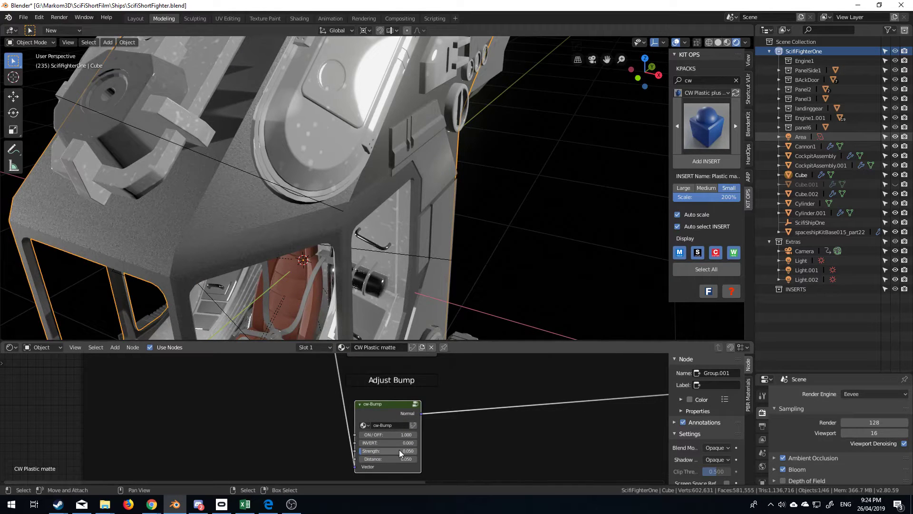
scroll(399, 450, "down", 4, "ctrl")
scroll(130, 249, "up", 6)
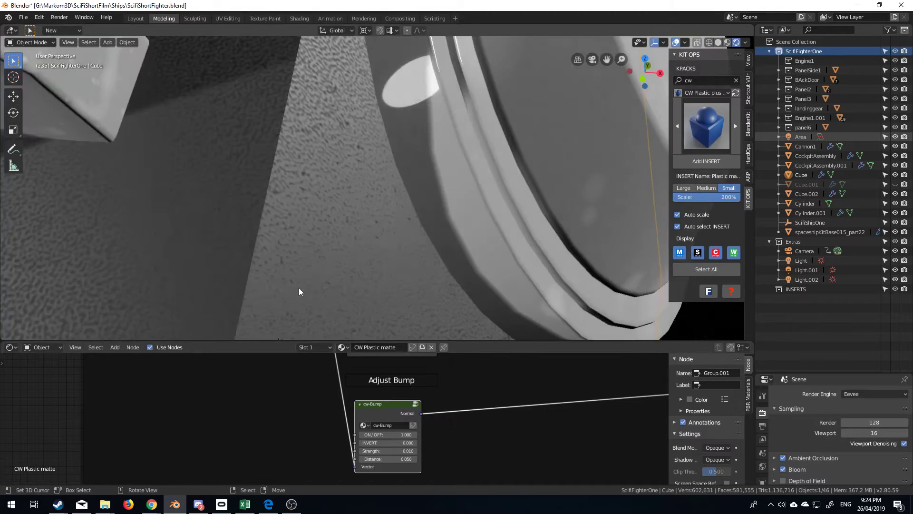
scroll(299, 286, "down", 6)
middle_click_drag(327, 215, 316, 212)
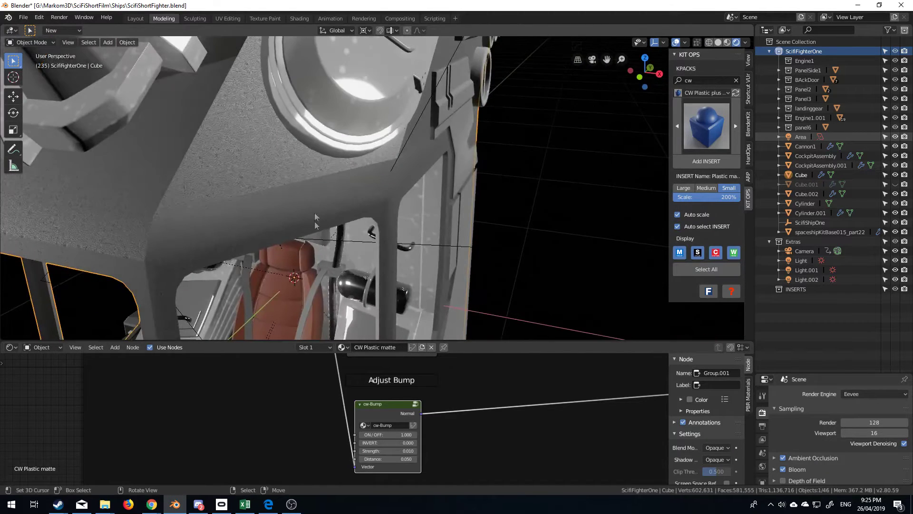
scroll(287, 394, "up", 5)
scroll(263, 382, "down", 4)
- Set the Color Scale, Roughness Scale and Bump Scale of the hull material's cw-scale node to 2
middle_click_drag(261, 381, 288, 468)
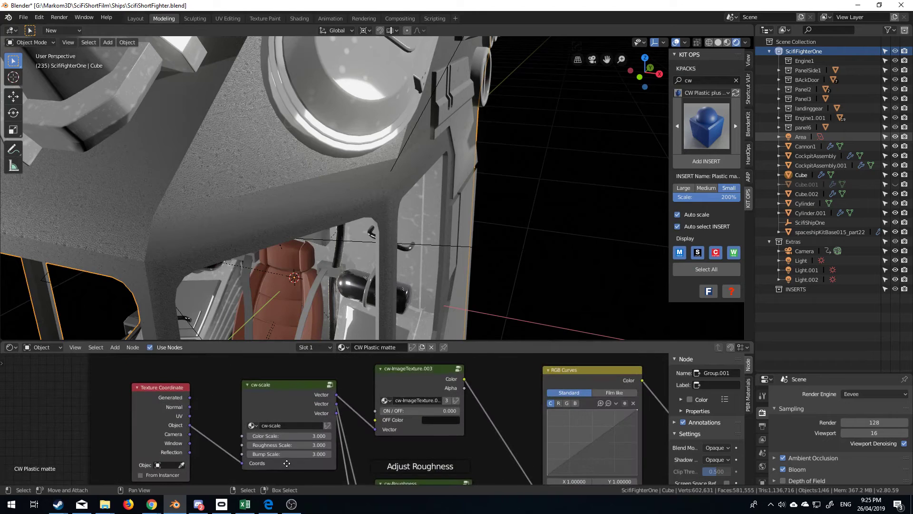
left_click(302, 443)
type("3.0")
type("2")
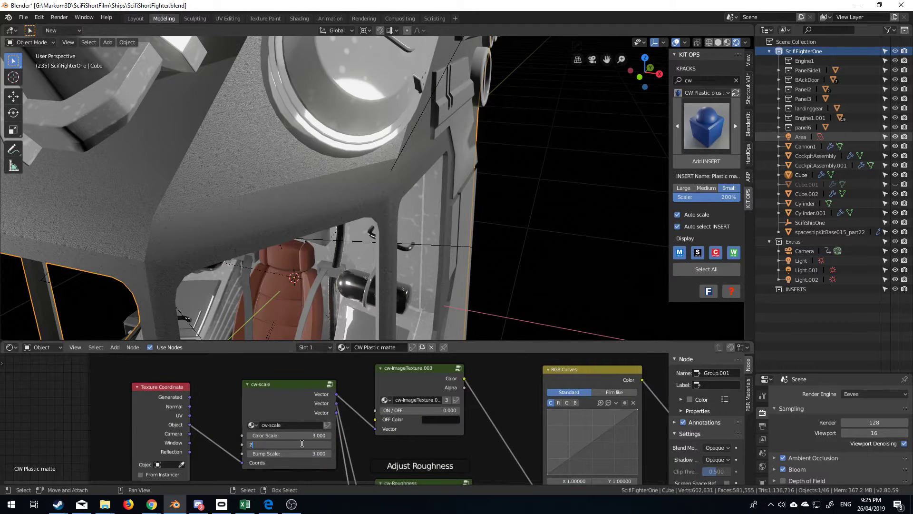
key("Return")
left_click(303, 453)
type("2")
key("Return")
left_click(306, 433)
type("2")
key("Return")
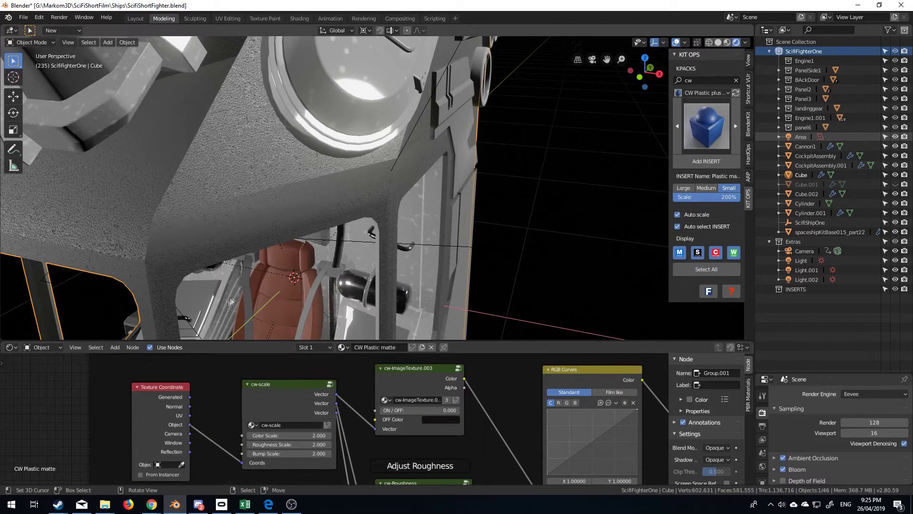
- Hide the flat panel below the cockpit windows and the side-mounted cannon so the bare hull is exposed
scroll(267, 238, "down", 8)
middle_click_drag(267, 238, 426, 256)
scroll(413, 227, "up", 6)
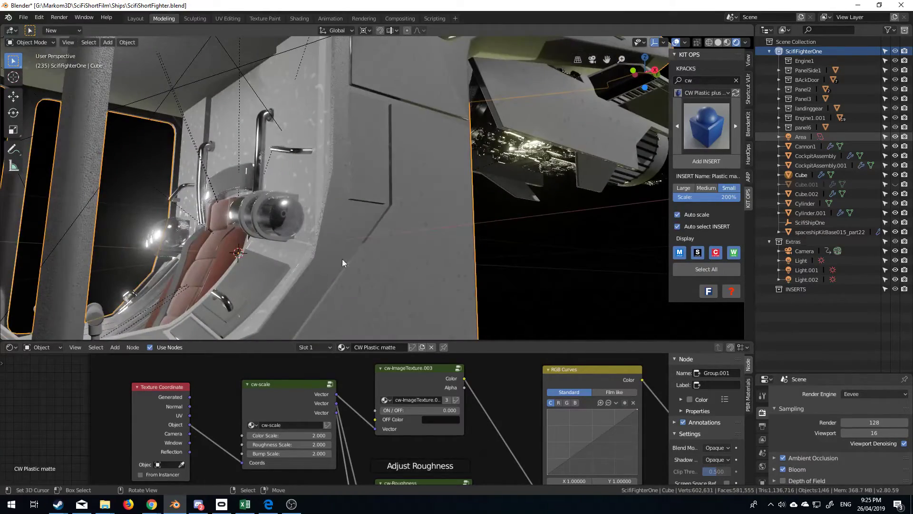
middle_click_drag(306, 294, 399, 184, "shift")
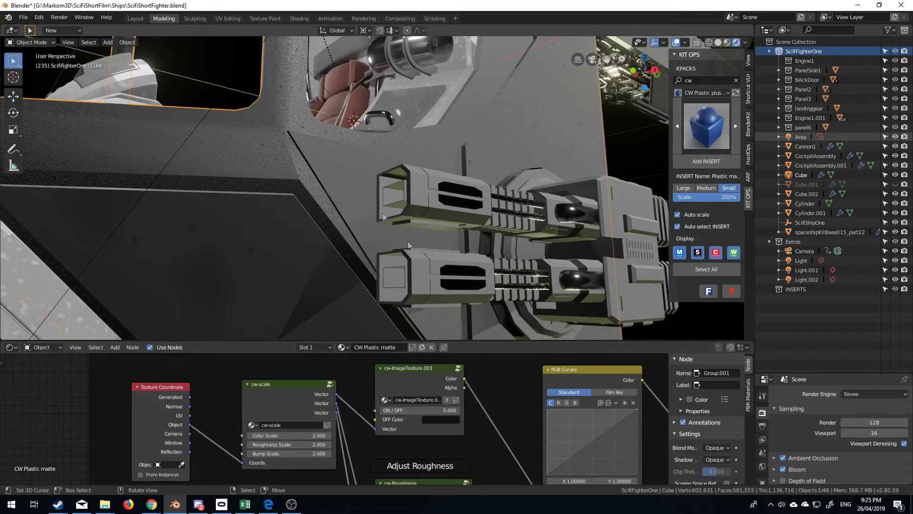
scroll(353, 194, "down", 4)
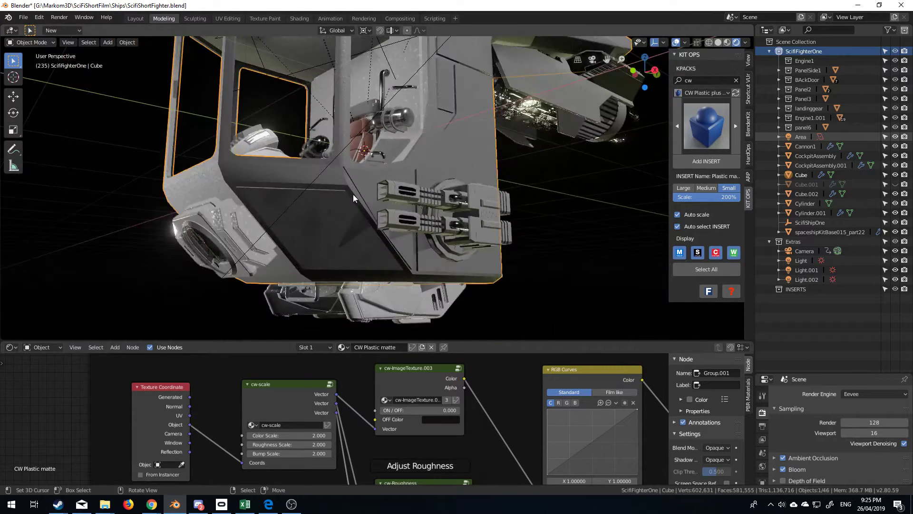
left_click(344, 231)
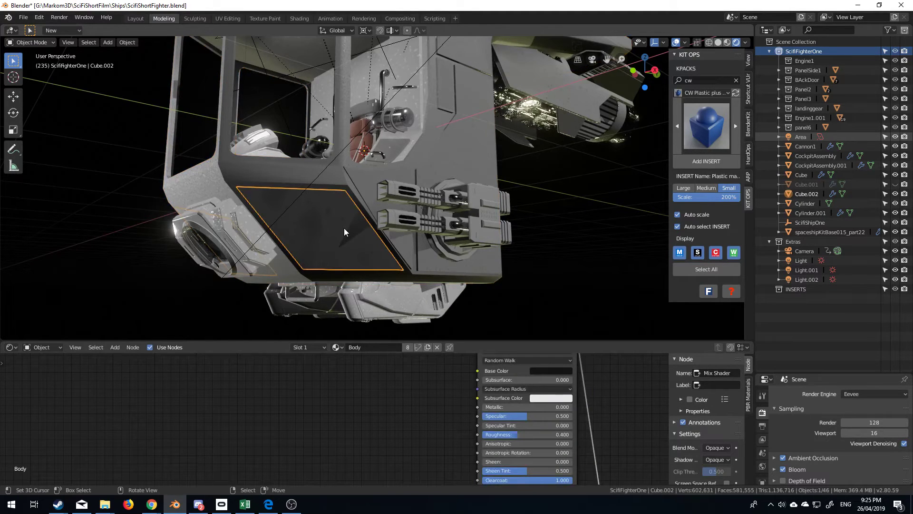
key("h")
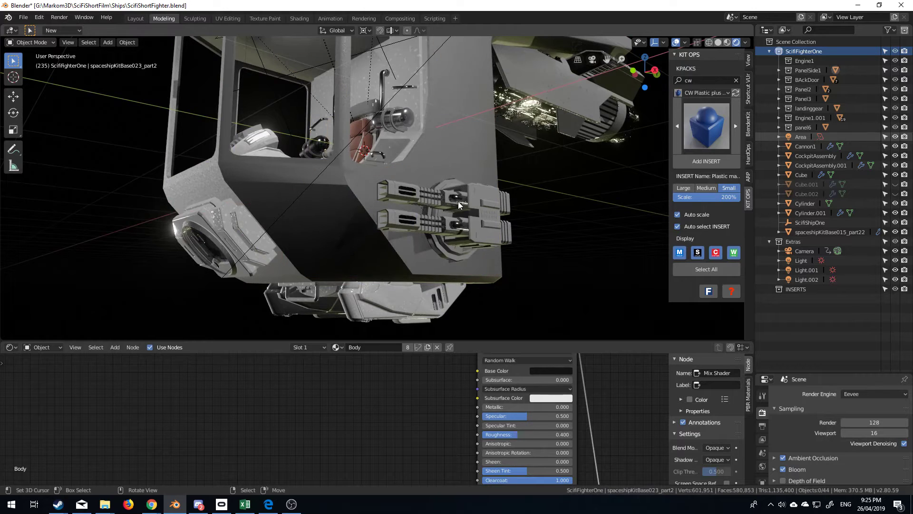
left_click(459, 204)
key("h")
middle_click_drag(438, 234, 322, 217)
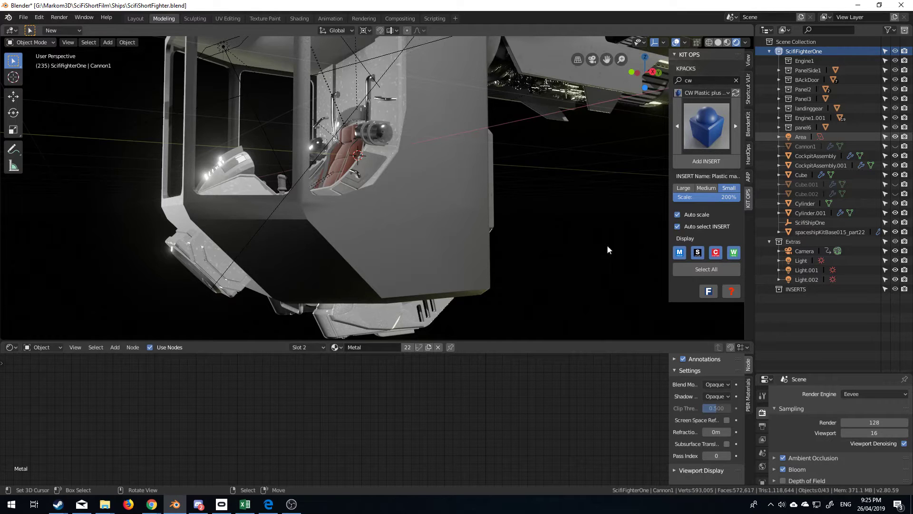
- Add a cube mesh at the 3D cursor as a temporary object for loading a dirt material
middle_click_drag(607, 245, 535, 248)
scroll(519, 246, "down", 4)
scroll(520, 247, "down", 2)
scroll(522, 251, "up", 4)
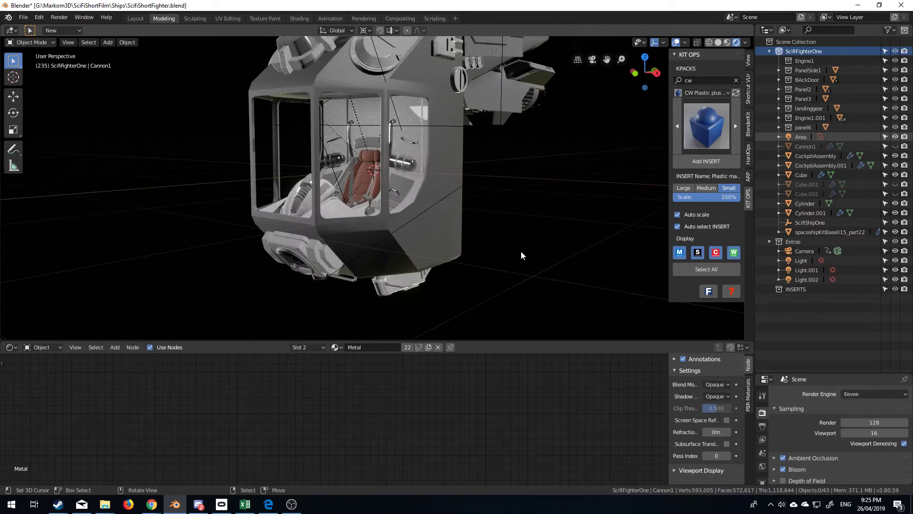
key("shift+a")
mouse_move(520, 248)
left_click(557, 261)
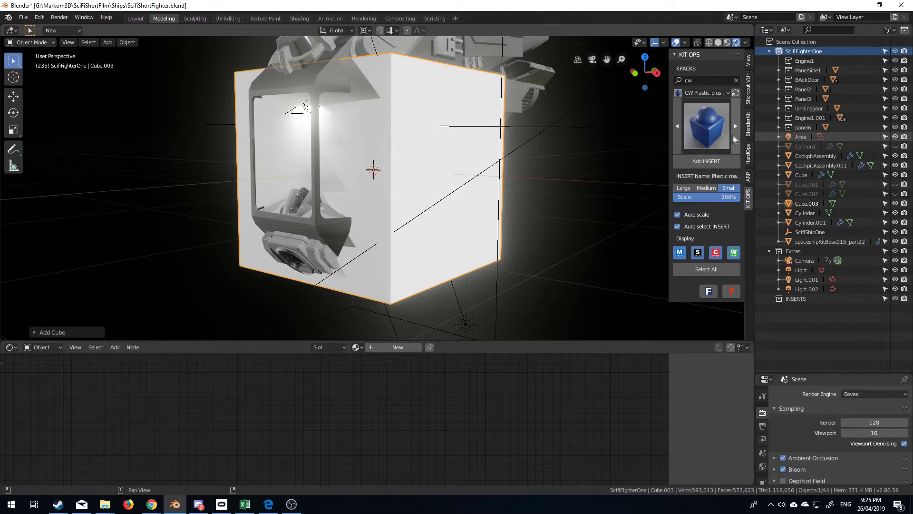
- Apply the Dirty up material from the CW Dirty KPACK to the temporary cube
left_click(705, 93)
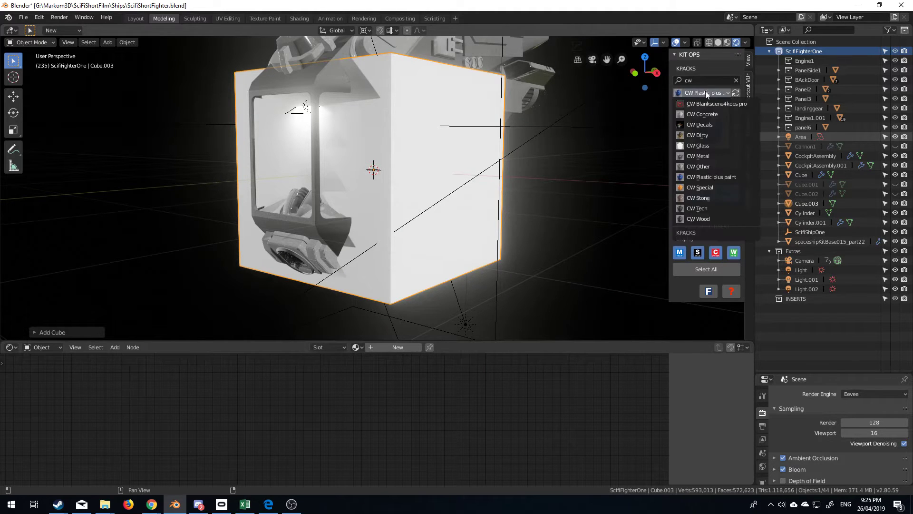
left_click(723, 138)
left_click(723, 138)
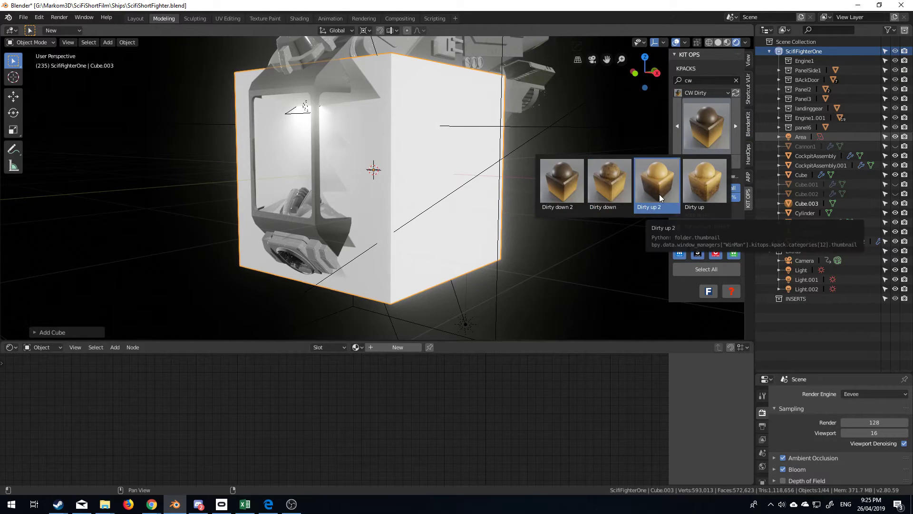
left_click(713, 197)
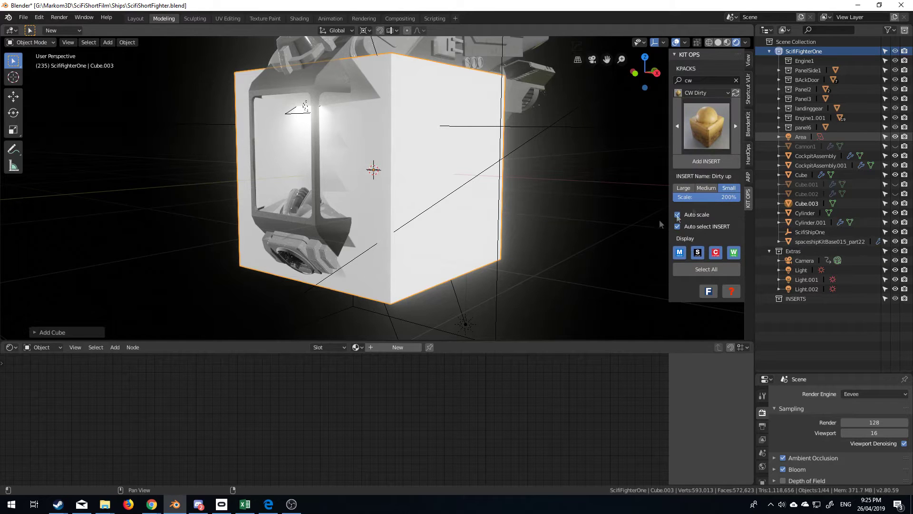
left_click(711, 161)
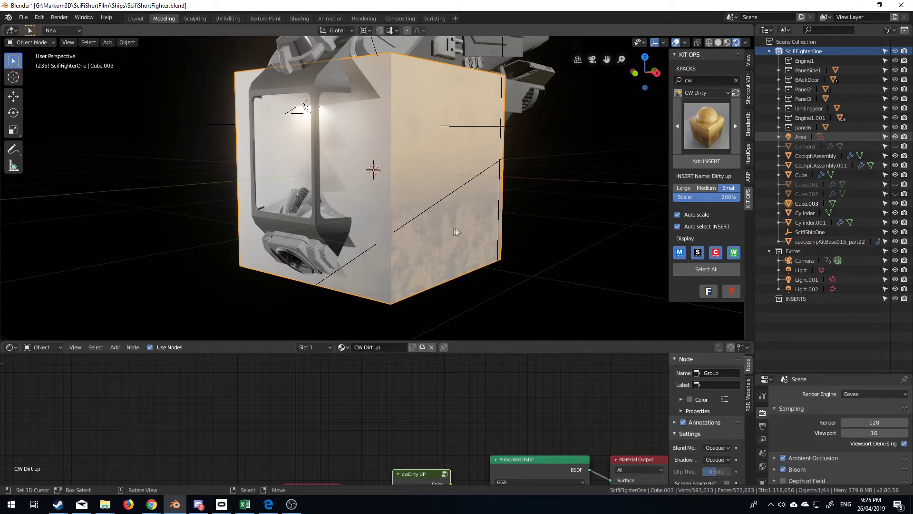
- Delete the temporary cube and select the ship's main hull
middle_click_drag(455, 232, 391, 236)
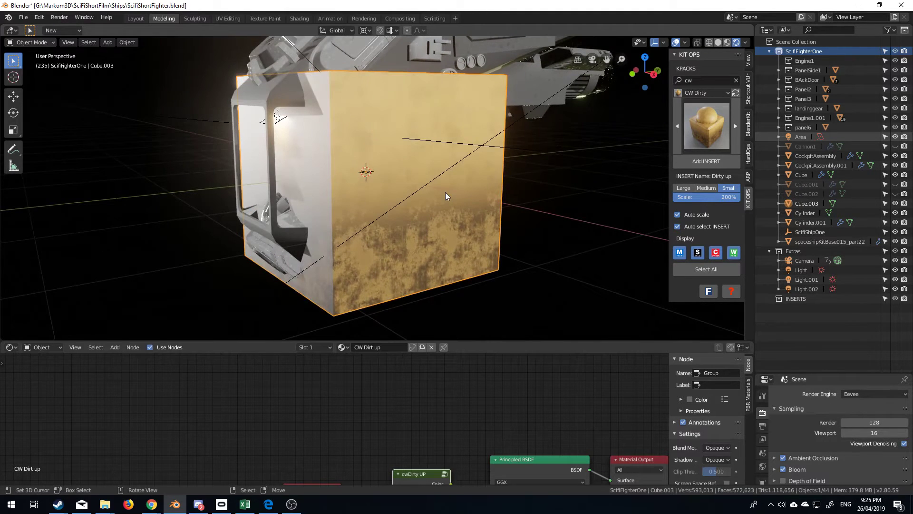
key("Delete")
middle_click_drag(446, 193, 468, 217)
scroll(461, 223, "up", 2)
right_click(436, 241)
- Insert the cwDirty UP node group between the Hue Saturation Value and Principled BSDF nodes of the hull material
middle_click_drag(481, 418, 401, 358)
scroll(618, 418, "down", 3)
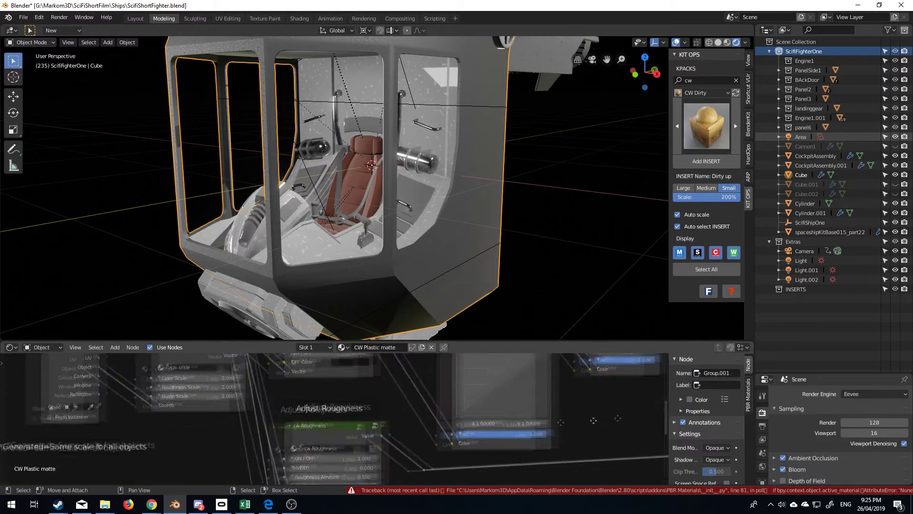
middle_click_drag(624, 419, 310, 443)
scroll(305, 421, "down", 1)
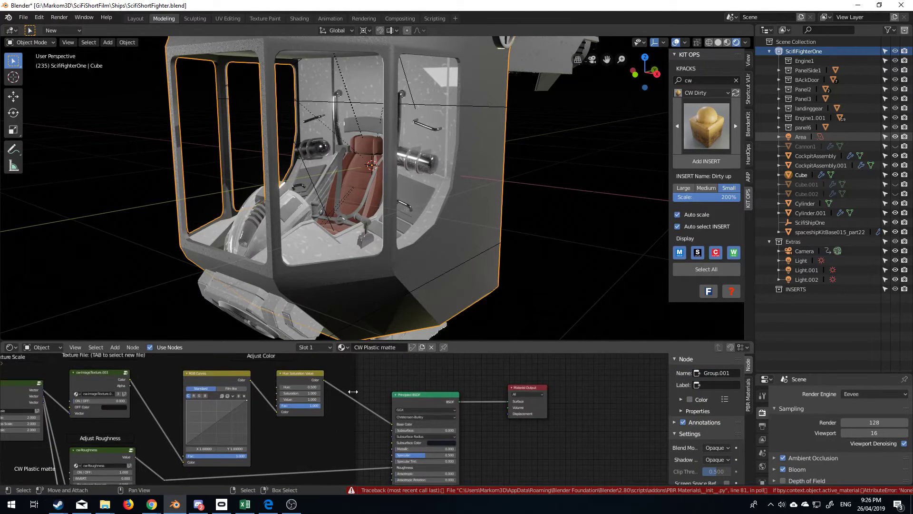
key("shift+a")
mouse_move(332, 470)
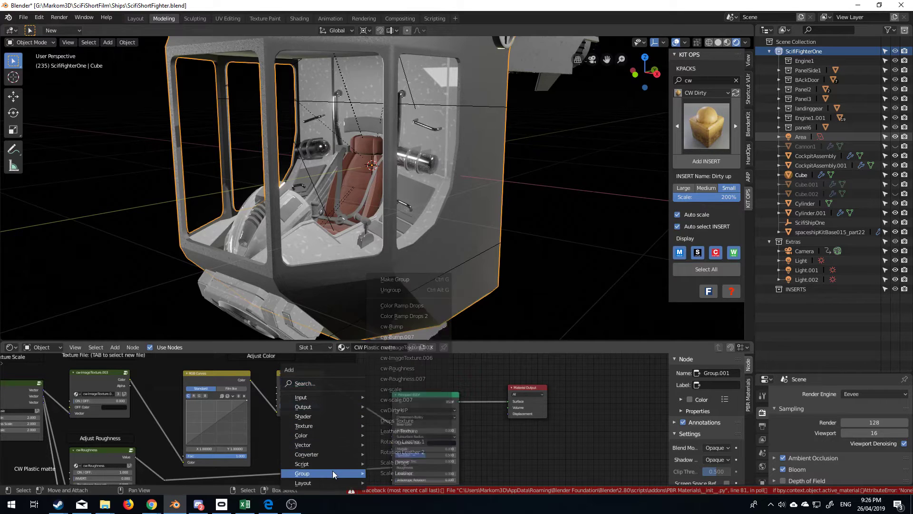
left_click(412, 415)
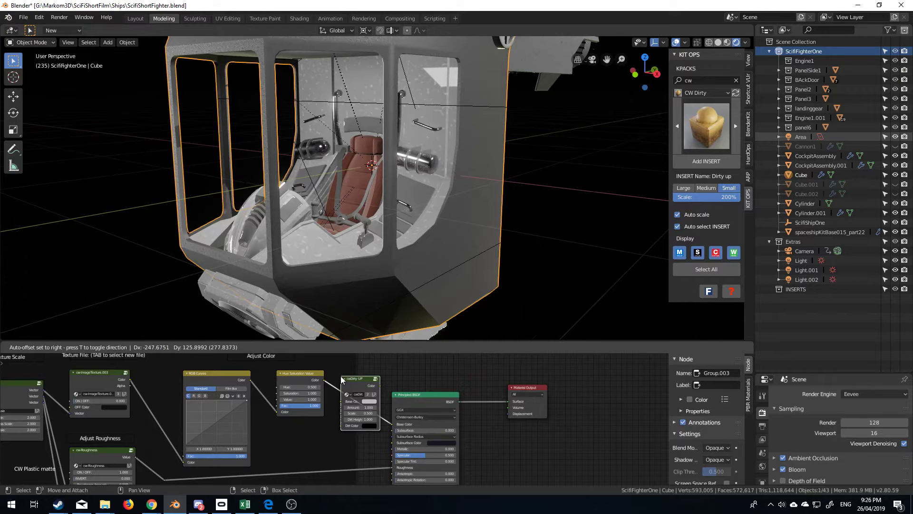
left_click(345, 380)
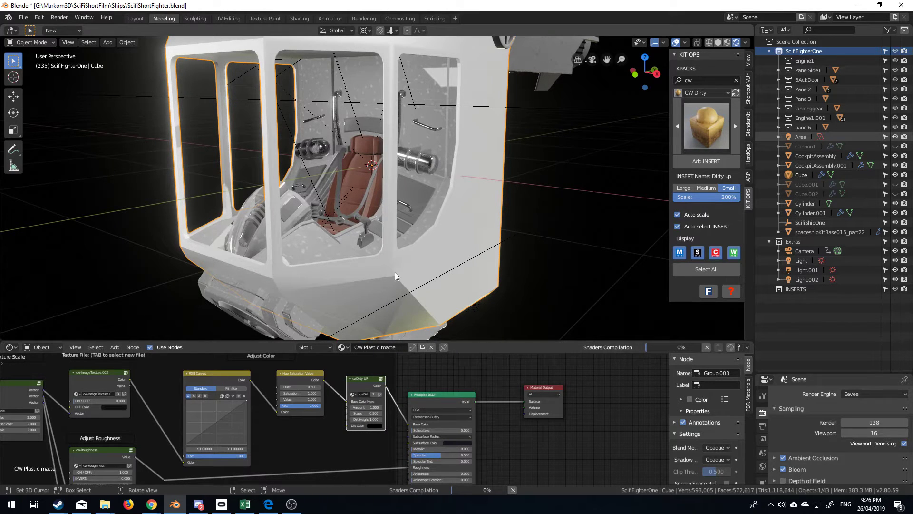
middle_click_drag(364, 285, 358, 249)
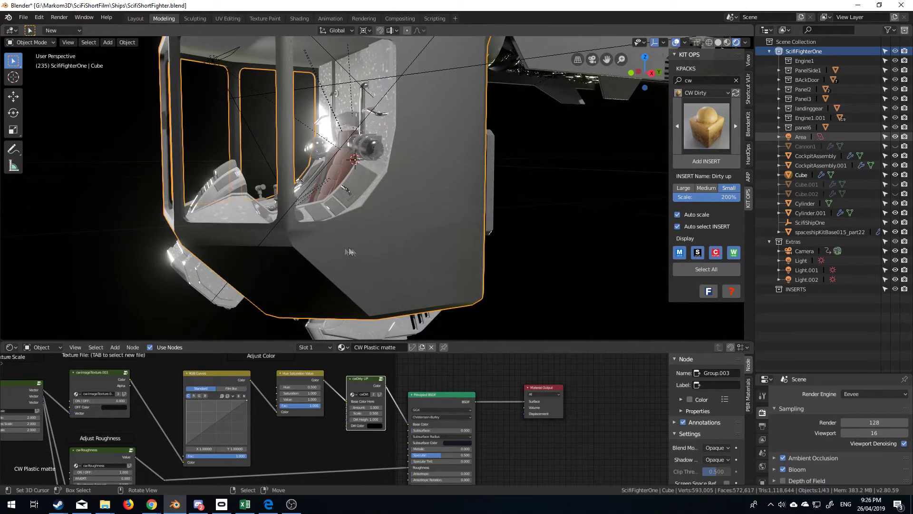
- Try a very light pinkish OFF Color on the hull's image texture node and inspect the dirt around the panels
left_click(116, 408)
left_click(149, 338)
scroll(395, 272, "down", 6)
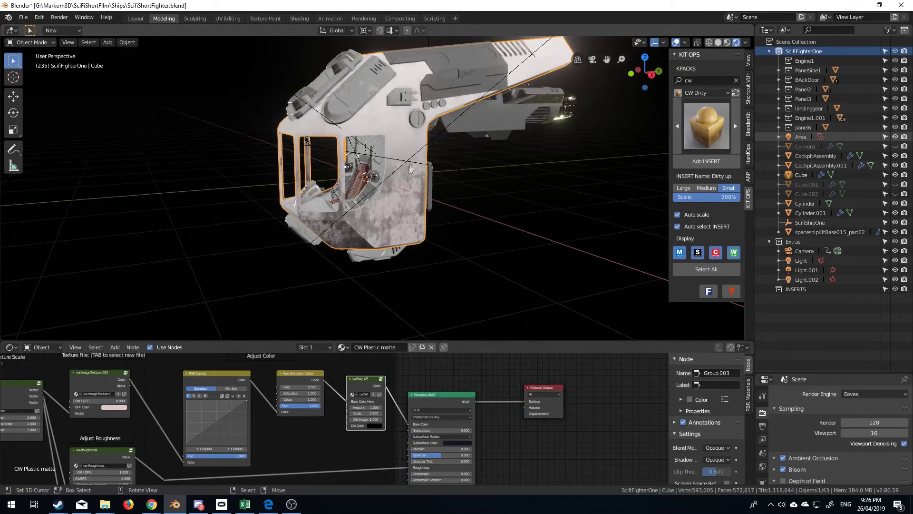
scroll(401, 189, "up", 8)
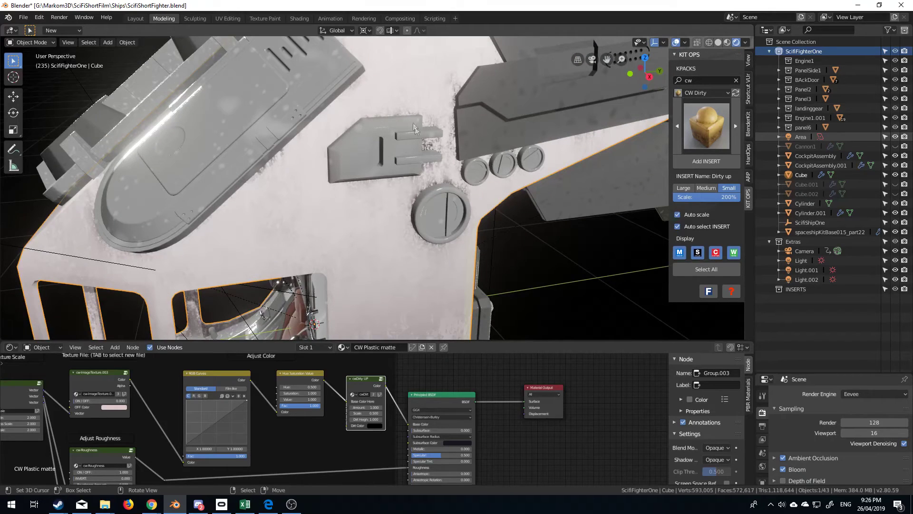
scroll(195, 214, "up", 3)
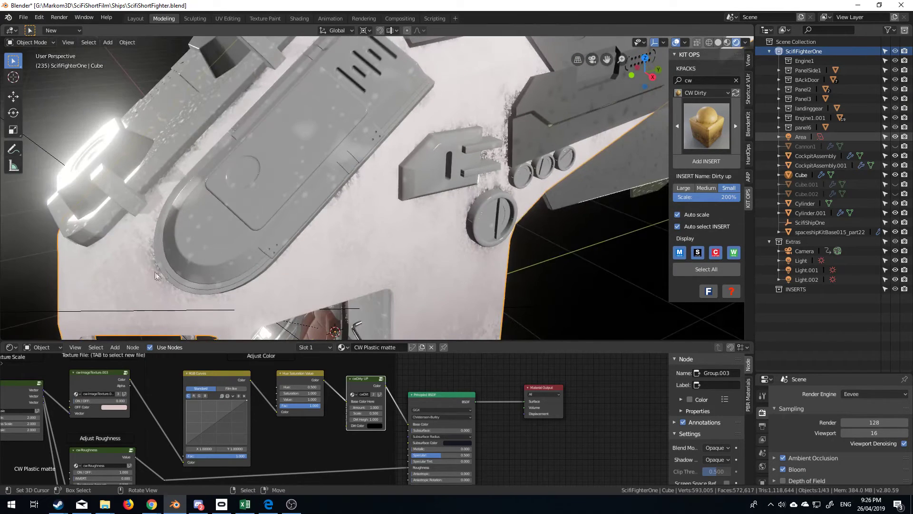
scroll(530, 193, "down", 5)
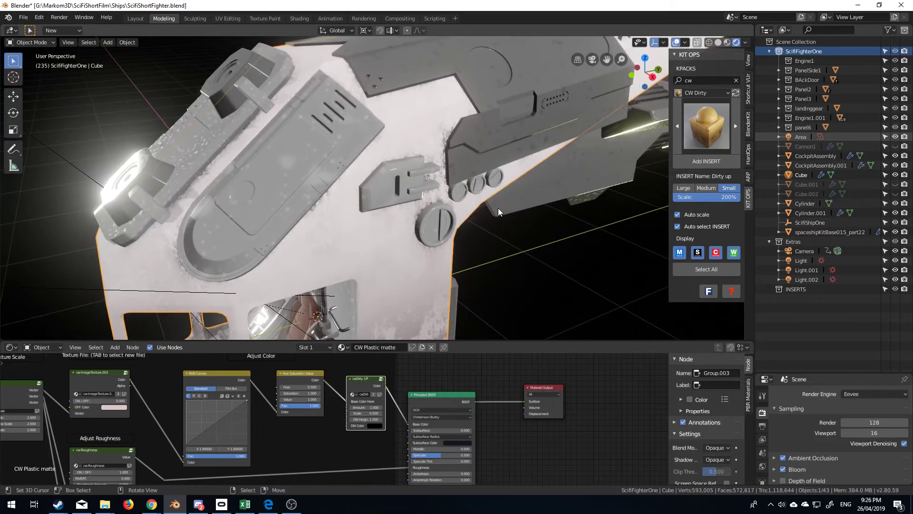
middle_click_drag(465, 273, 498, 182)
- Darken the OFF Color of the hull's image texture node to a dark gray
left_click(122, 407)
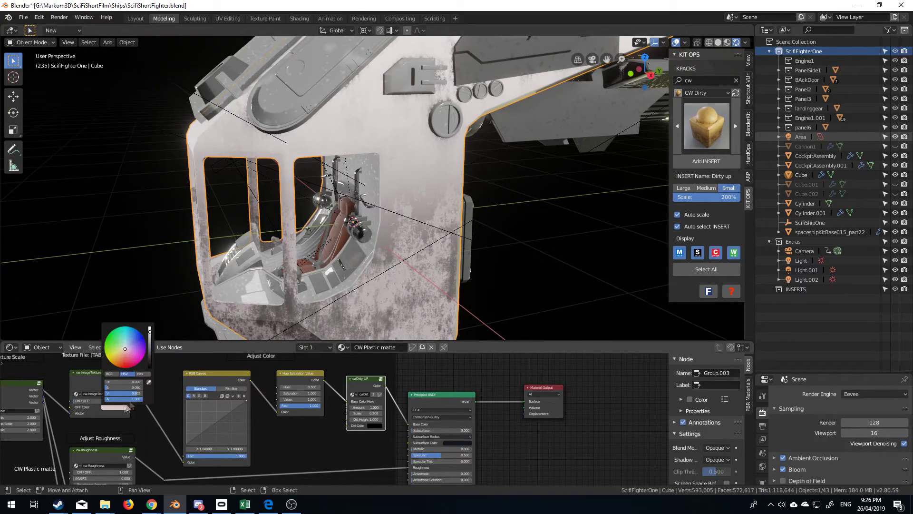
left_click(150, 353)
left_click_drag(150, 355, 151, 362)
middle_click_drag(395, 284, 333, 295)
left_click(120, 408)
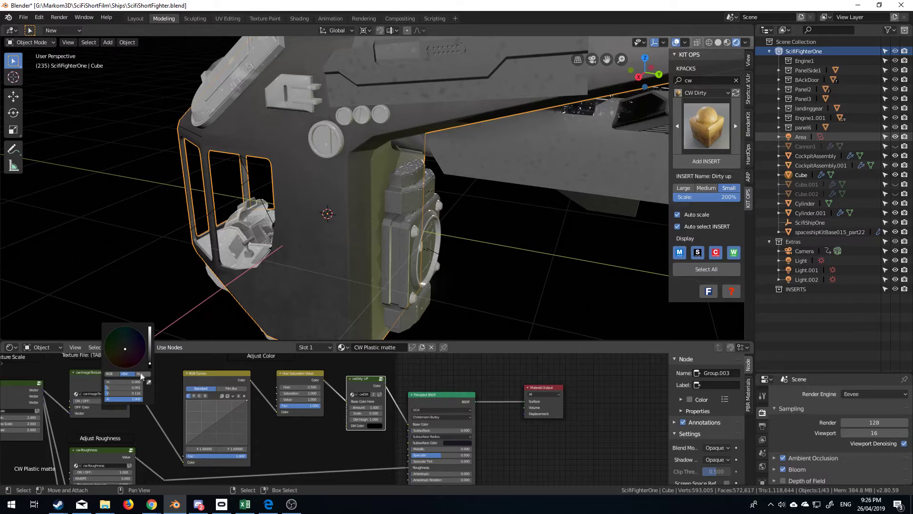
- Select the dark body panel along the ship's upper side and assign it the existing CW Plastic matte material
middle_click_drag(332, 292, 472, 312)
left_click(388, 154)
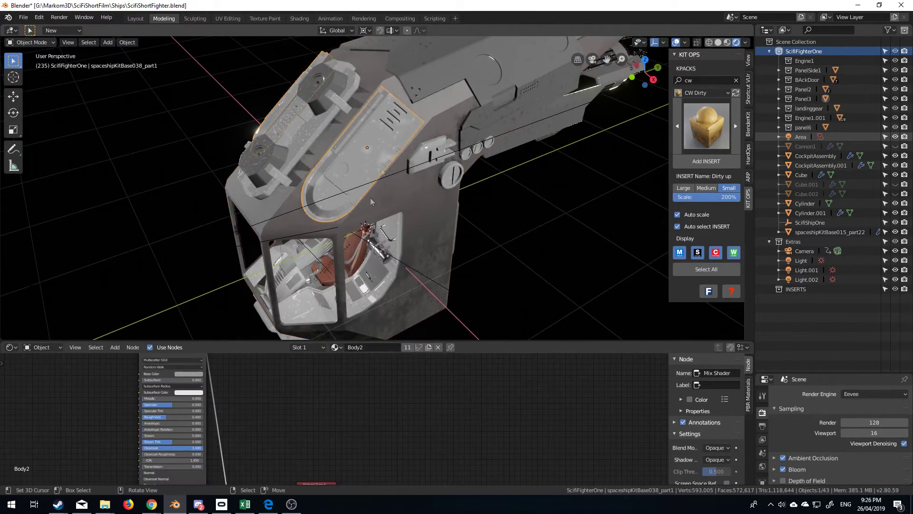
left_click(444, 235)
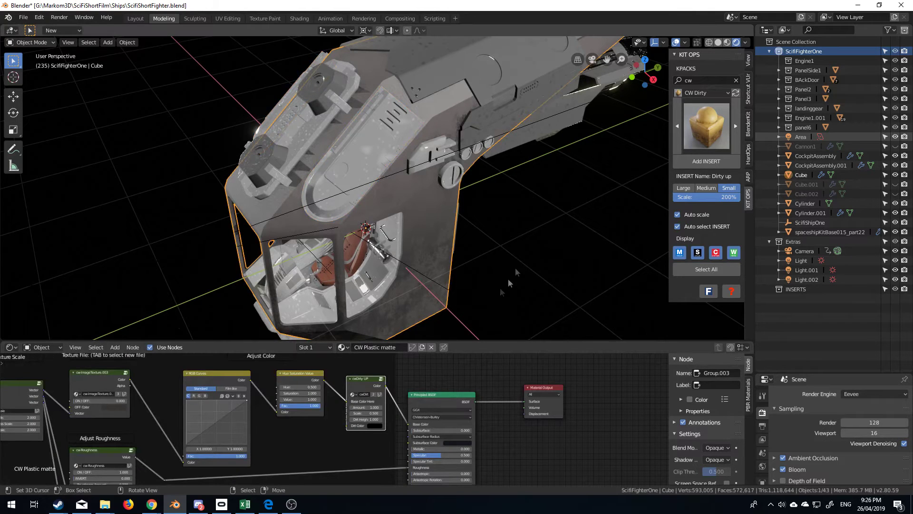
left_click(498, 81)
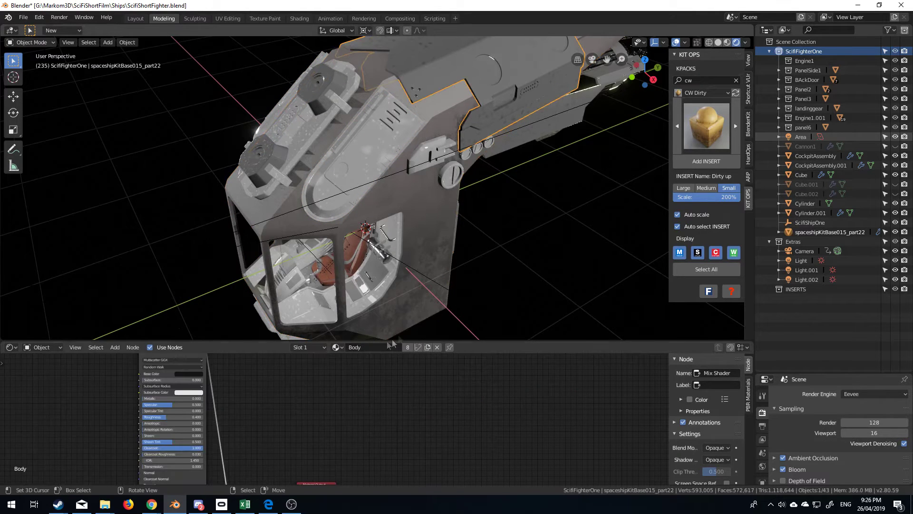
left_click(336, 347)
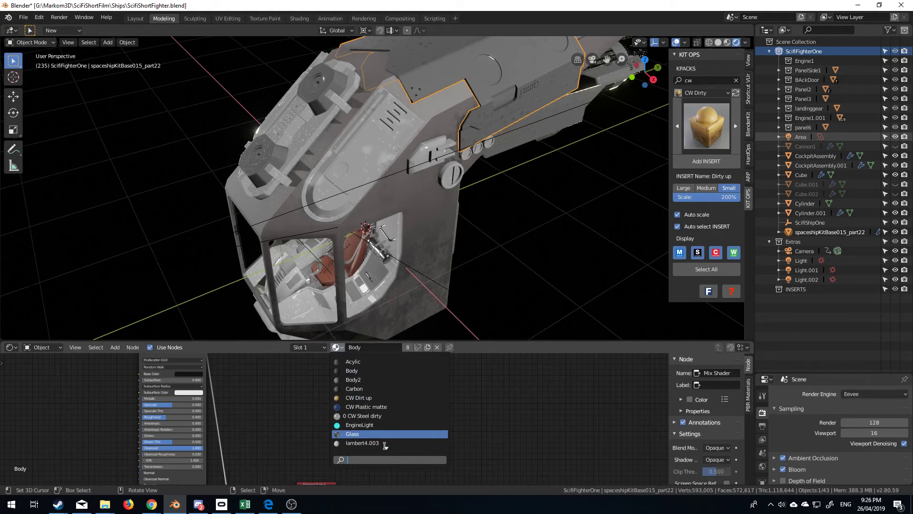
left_click(375, 407)
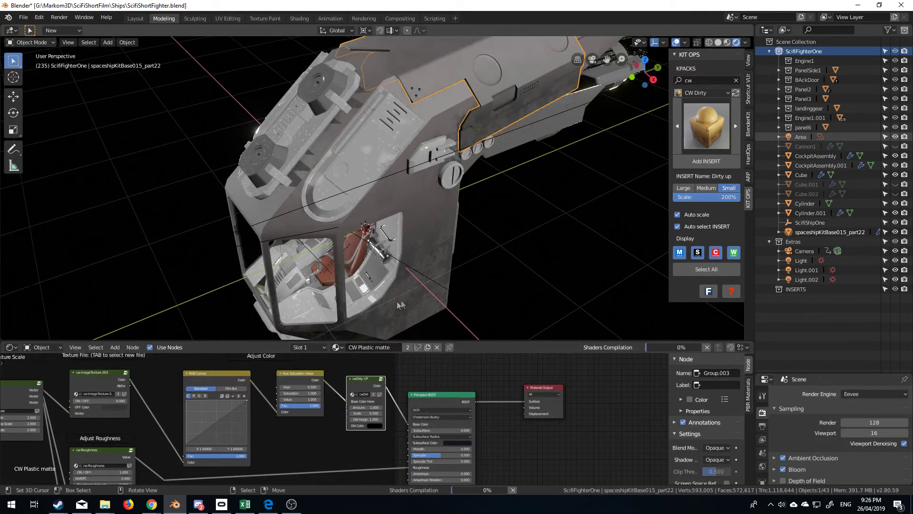
middle_click_drag(468, 238, 434, 229)
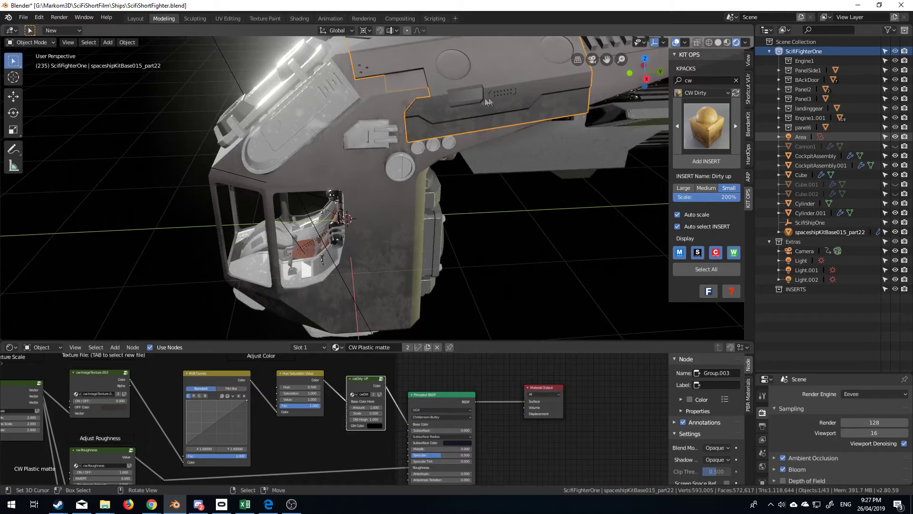
- Select the mechanical part with the round port on the back of the cockpit section
middle_click_drag(491, 151, 375, 239)
left_click(375, 239)
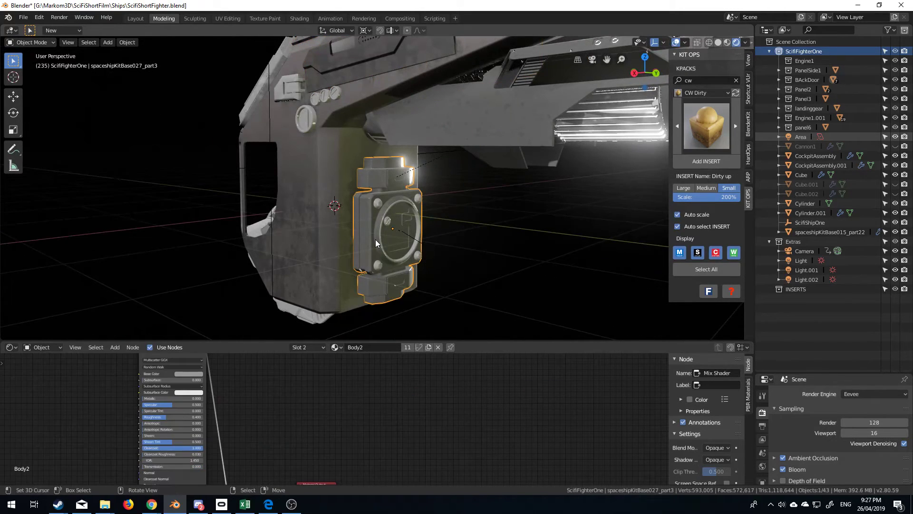
middle_click_drag(359, 375, 385, 435)
middle_click_drag(335, 275, 524, 243)
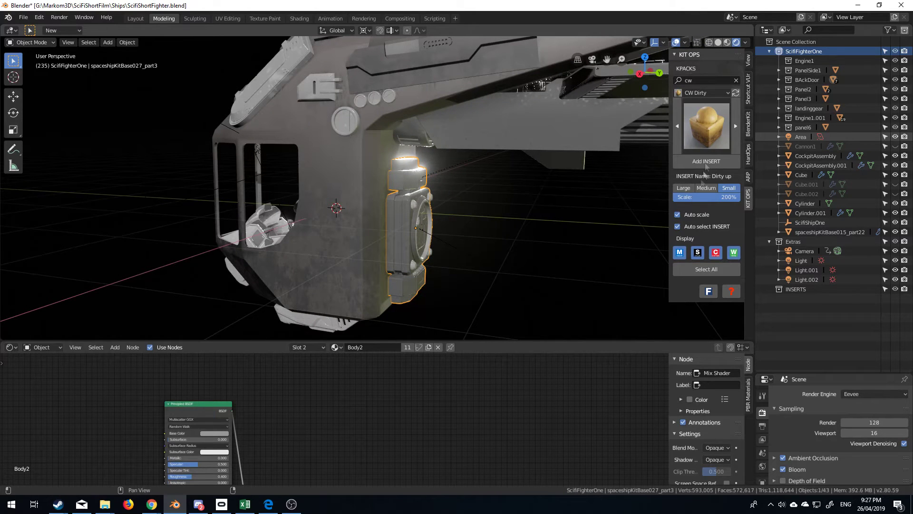
- Try the Carbonfiber x material from the CW Tech pack on the rear mechanical part and inspect its weave
left_click(707, 93)
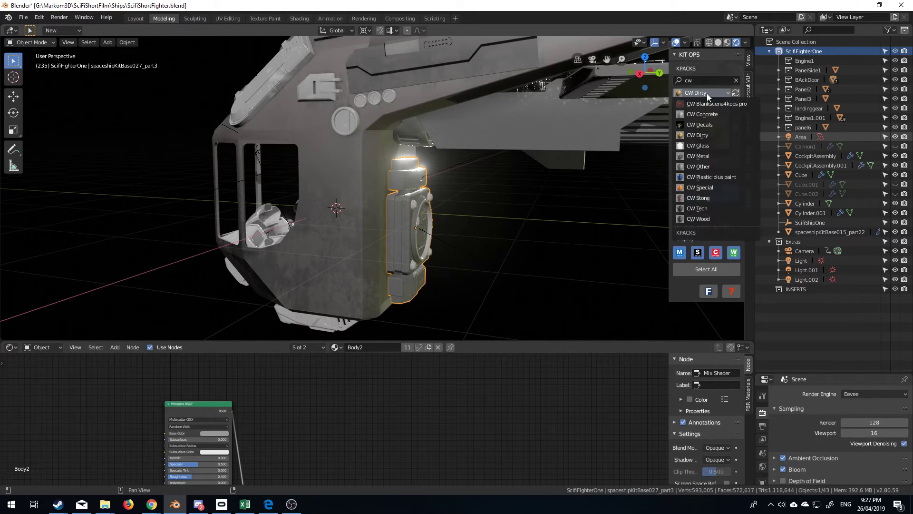
left_click(699, 209)
left_click(706, 136)
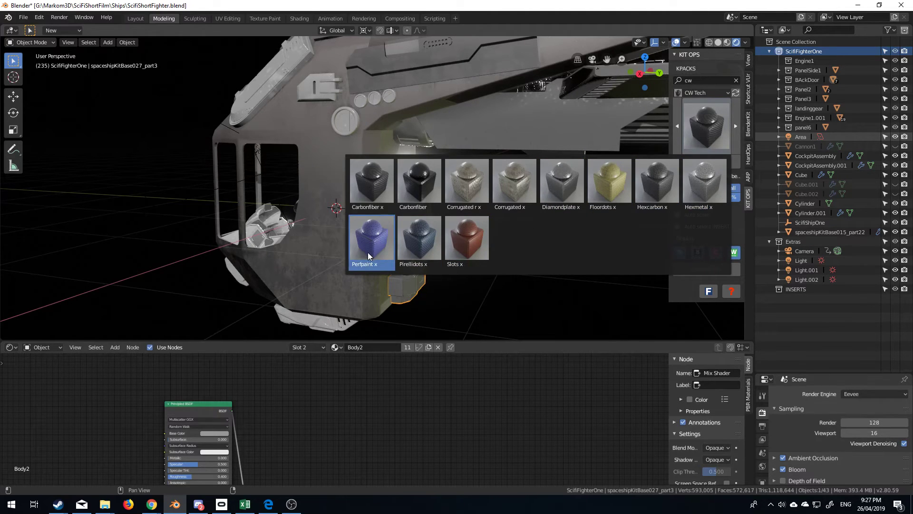
left_click(367, 190)
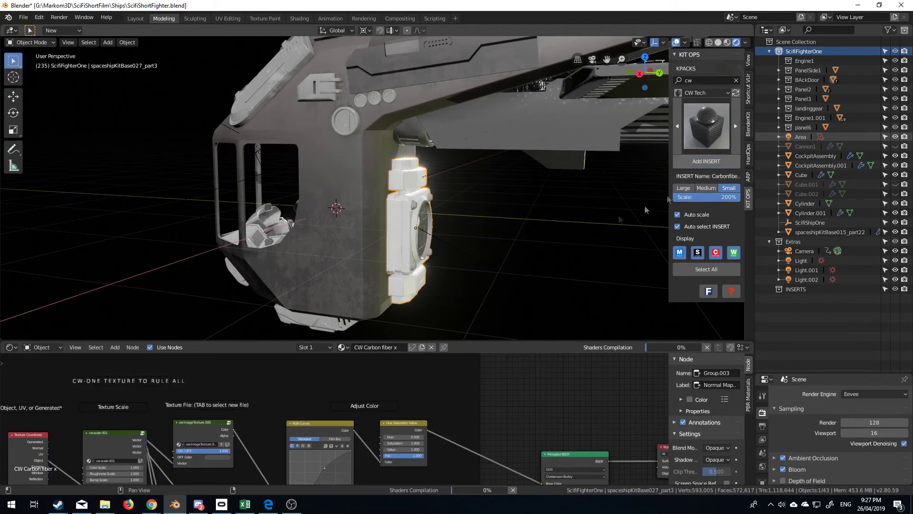
middle_click_drag(507, 265, 459, 252)
scroll(405, 260, "up", 3)
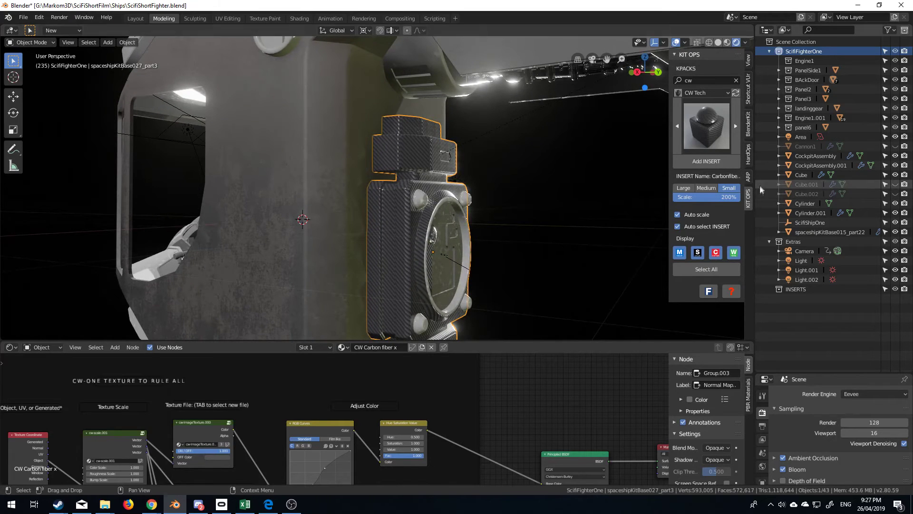
- Apply the Grime 01 material from the CW Other pack to the rear mechanical part
left_click(711, 93)
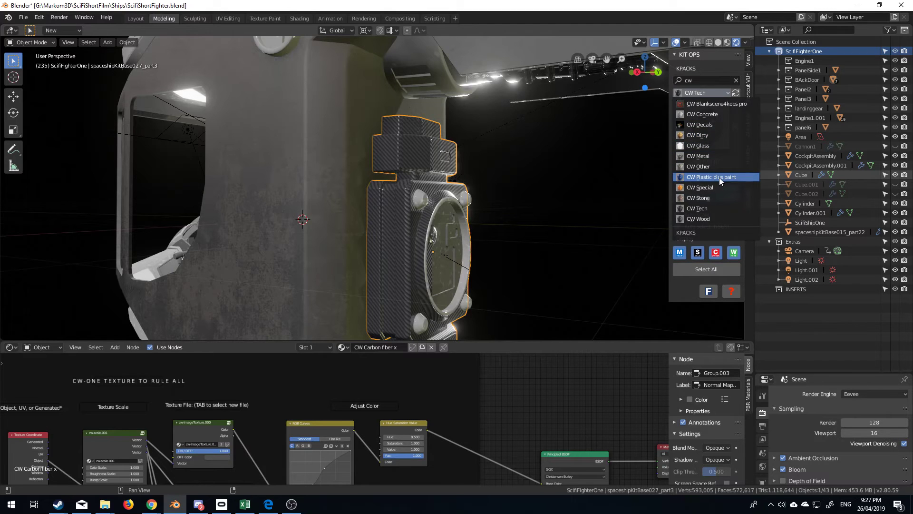
left_click(719, 167)
left_click(716, 132)
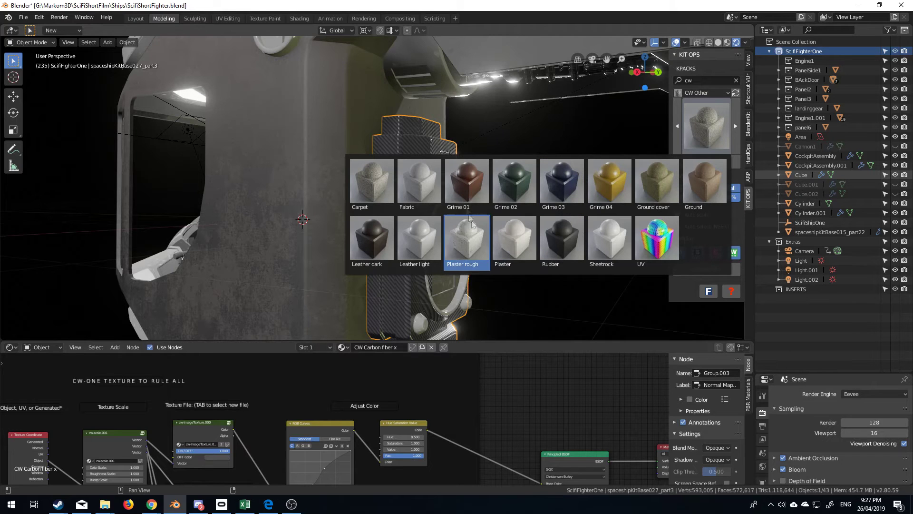
left_click(465, 192)
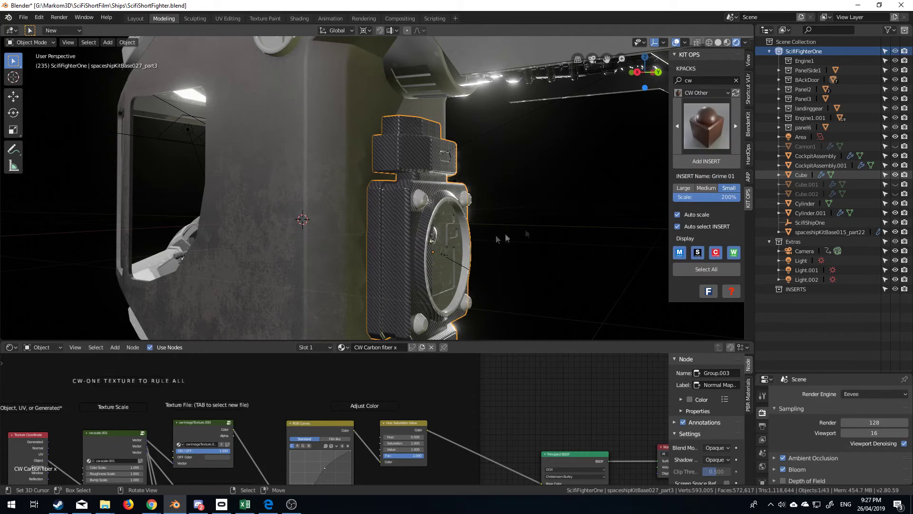
left_click(706, 162)
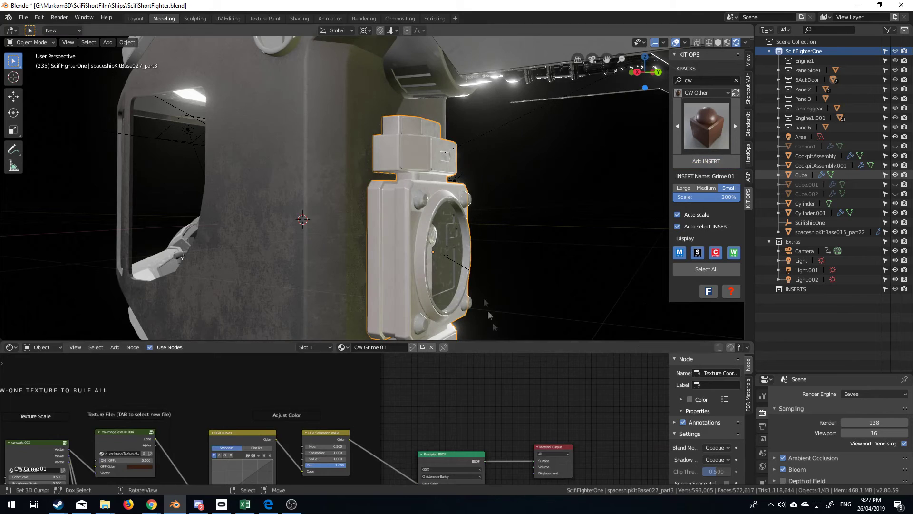
middle_click_drag(478, 277, 458, 276)
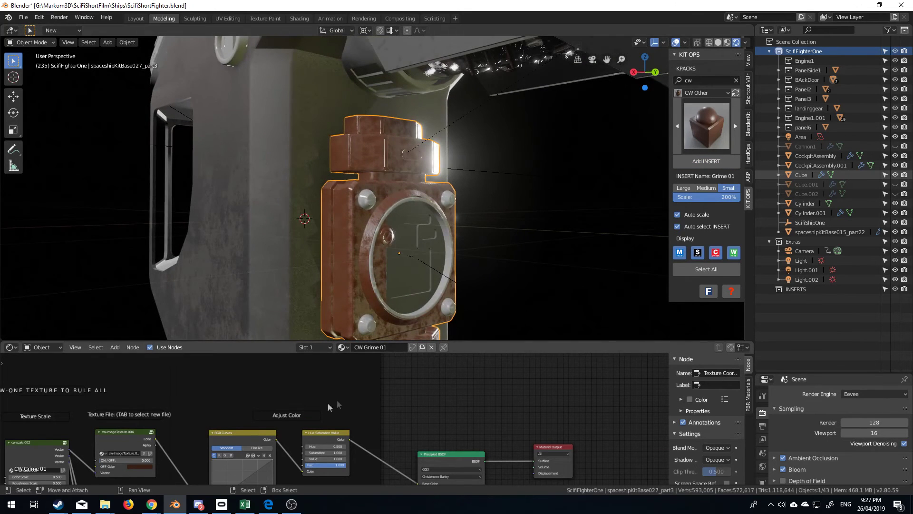
- Change the OFF Color of the Grime 01 image texture node from reddish brown to a brighter neutral gray
left_click(143, 466)
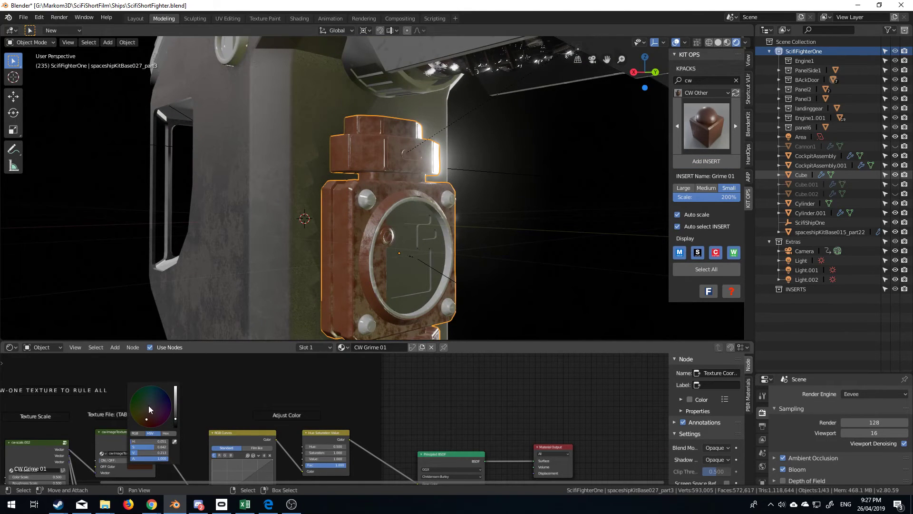
left_click(151, 407)
left_click(176, 414)
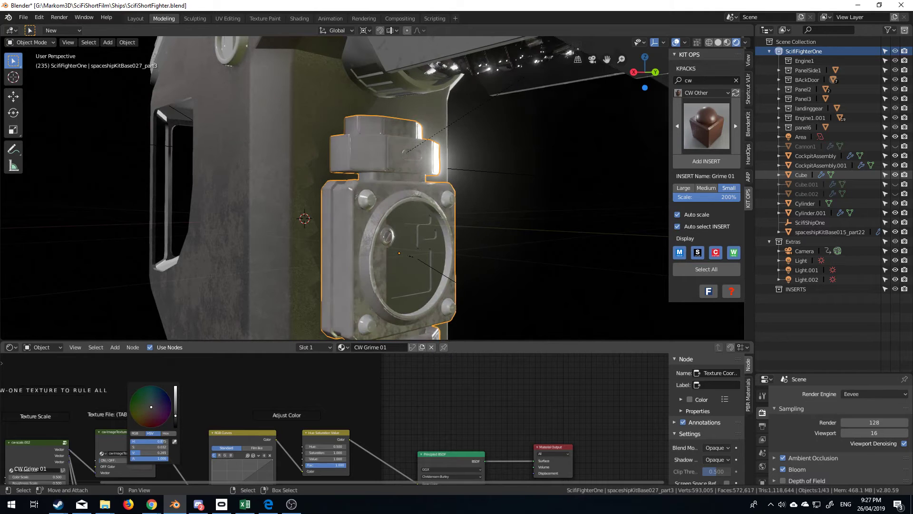
middle_click_drag(384, 299, 434, 305)
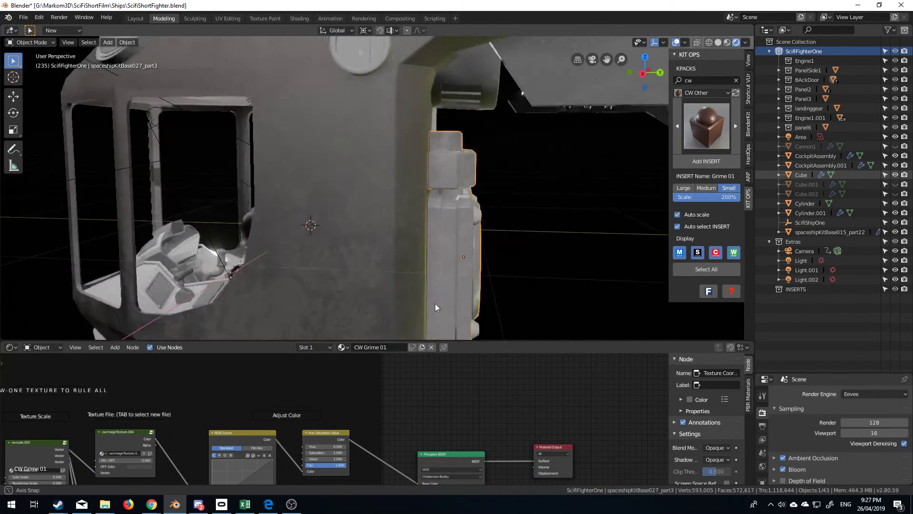
- Select the sloped rounded panel above the cockpit and assign it the existing CW Grime 01 material
scroll(441, 268, "down", 6)
mouse_move(441, 267)
middle_mouse_down()
mouse_move(496, 222)
mouse_move(467, 267)
mouse_move(440, 277)
middle_mouse_up()
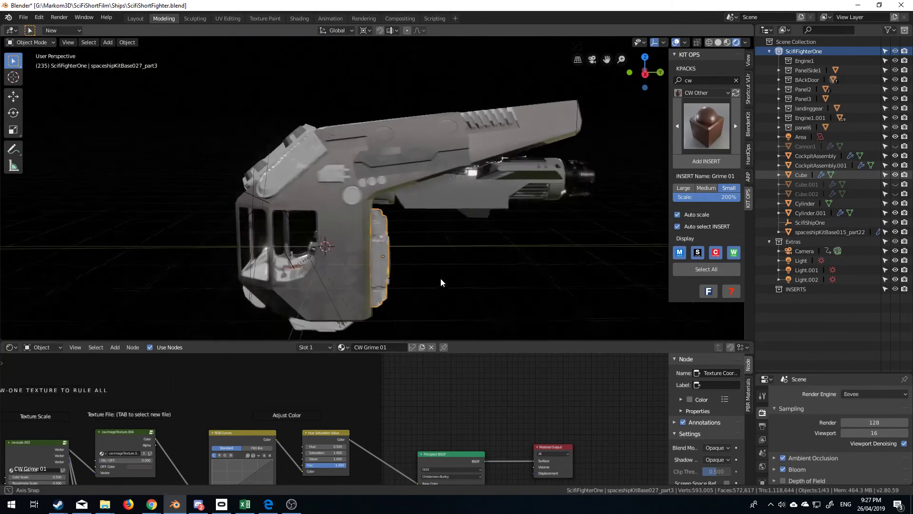
scroll(440, 278, "up", 2)
middle_click_drag(437, 237, 327, 200)
left_click(218, 144)
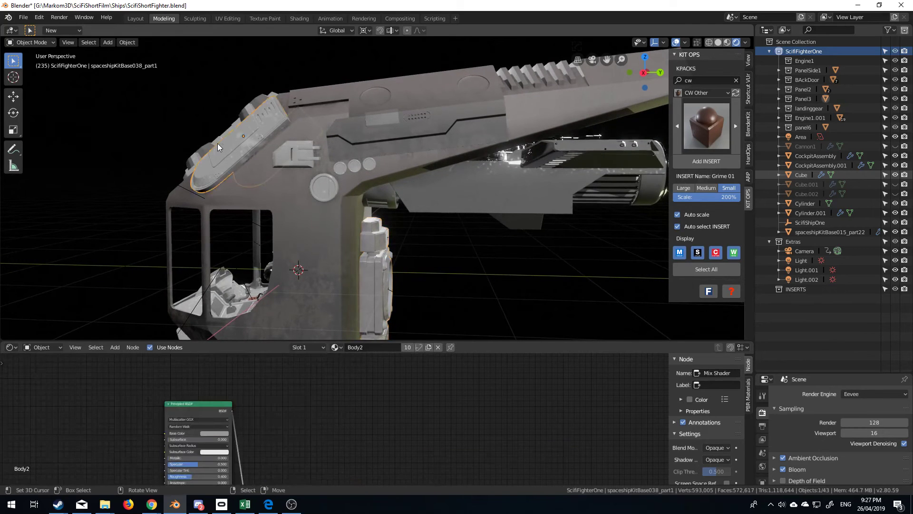
left_click(336, 346)
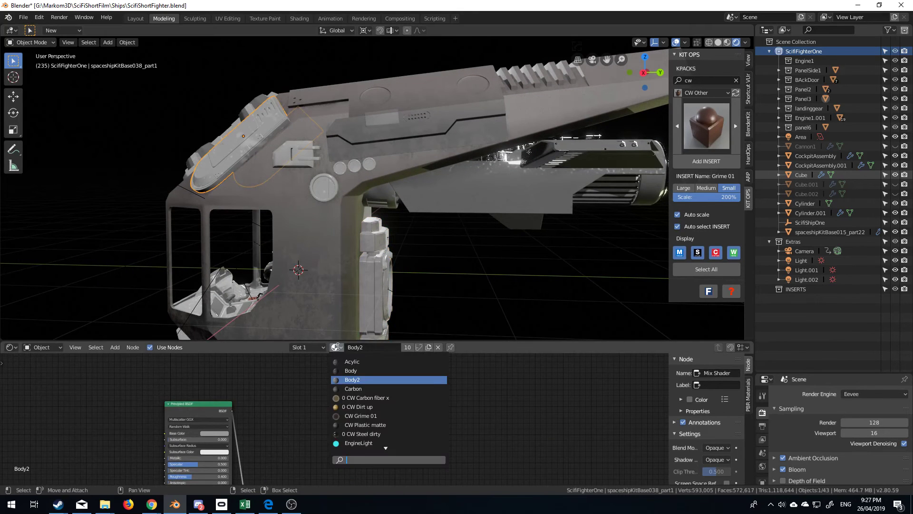
left_click(381, 414)
middle_click_drag(237, 229, 290, 222)
- Replace all nodes of the Body2 material on the side cylinder details with a copy of the CW Grime 01 node setup
key("Home")
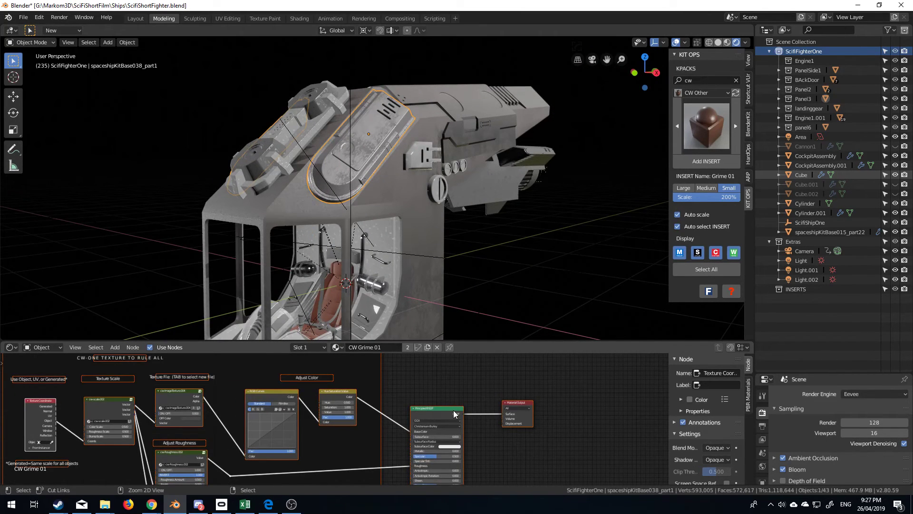
left_click(441, 188)
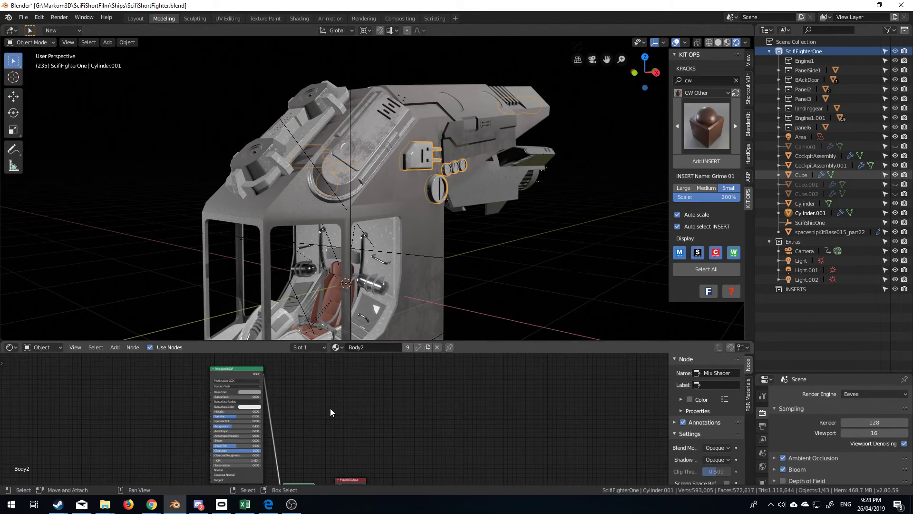
key("a")
key("ctrl+c")
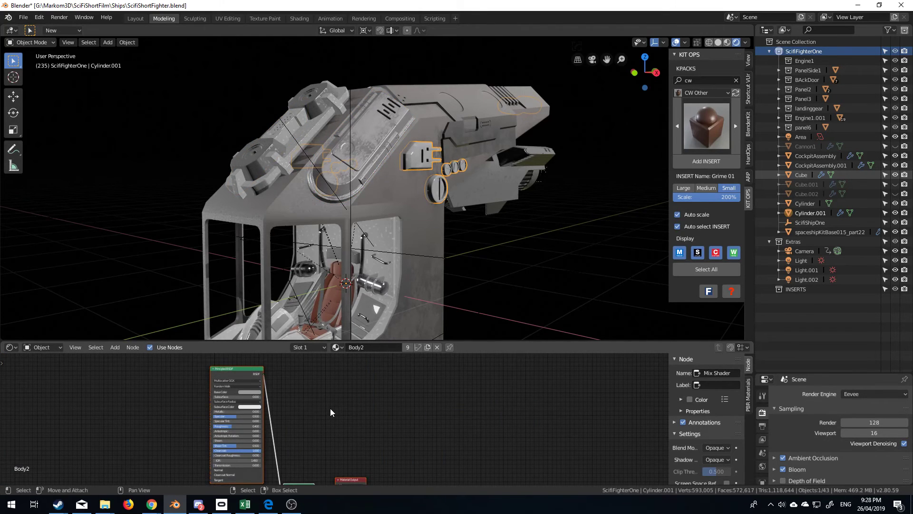
key("x")
key("ctrl+v")
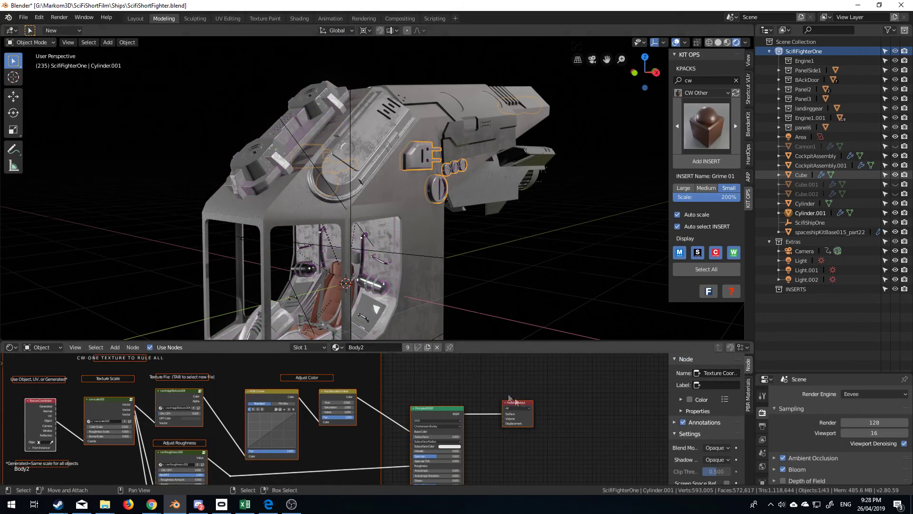
middle_click_drag(475, 292, 404, 212)
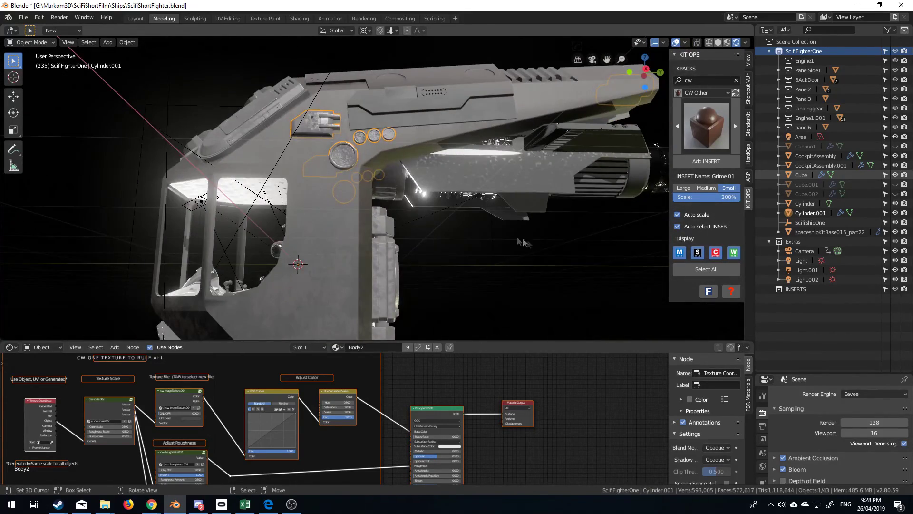
middle_click_drag(522, 242, 563, 248)
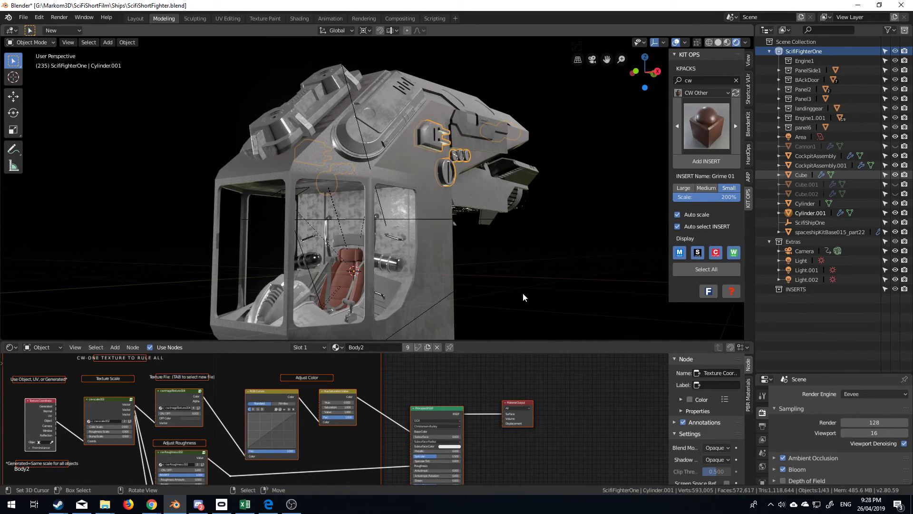
- Switch to the Chrome browser window
key("alt+Tab")
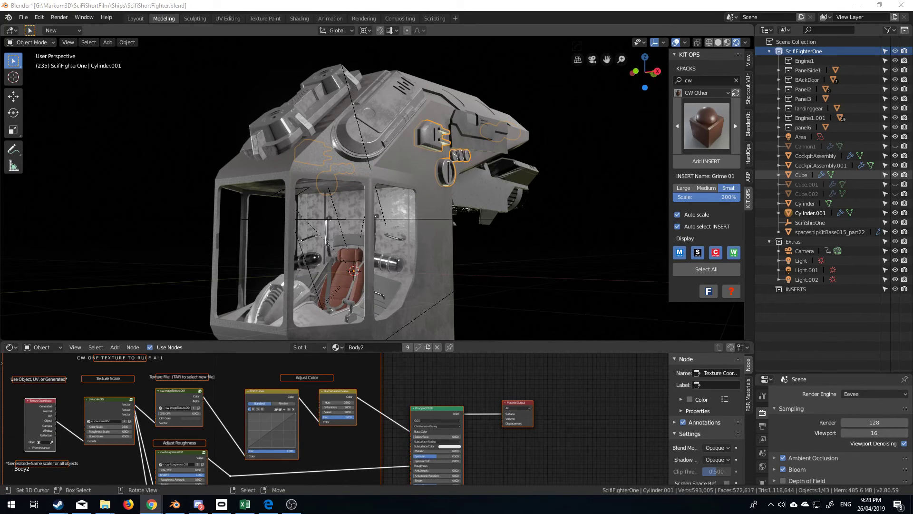